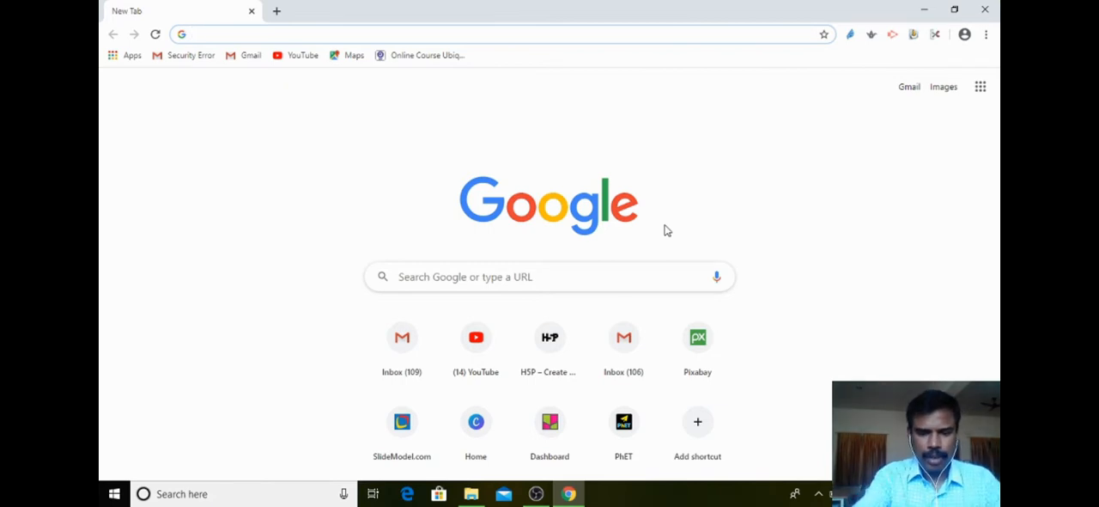
Open padlet.com and go through the free sign-up page to the login page for existing accounts.
text(pa)
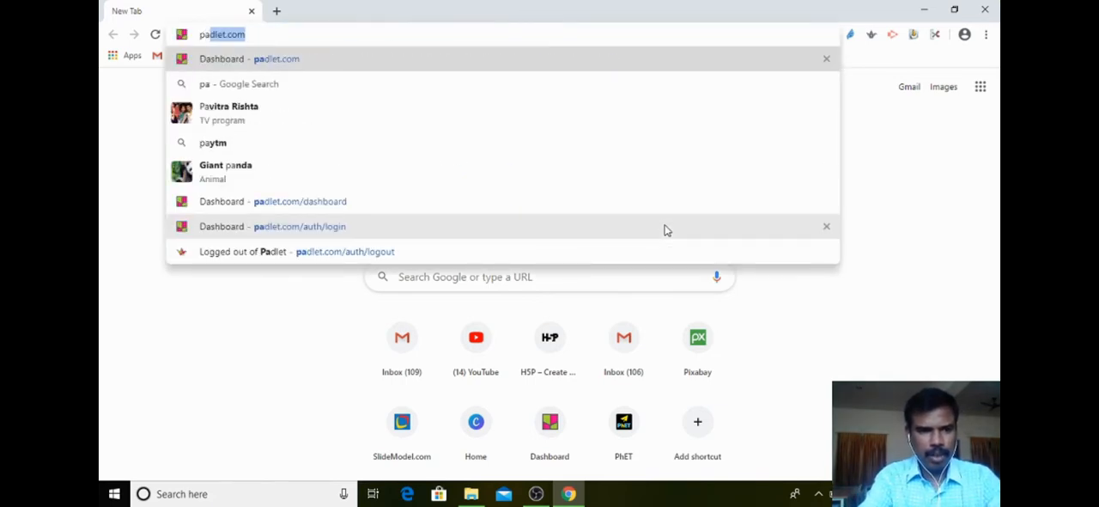
key(Return)
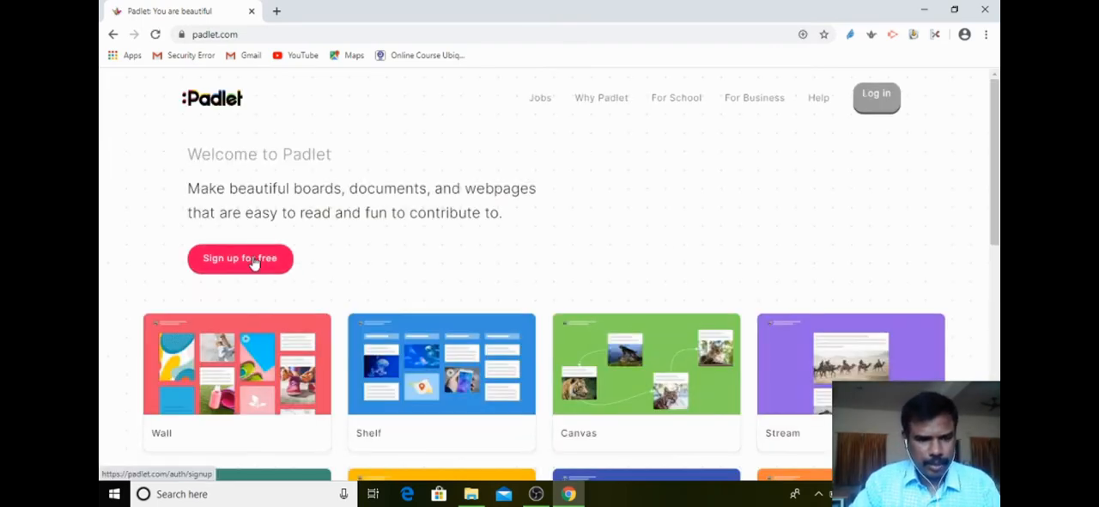
click(221, 262)
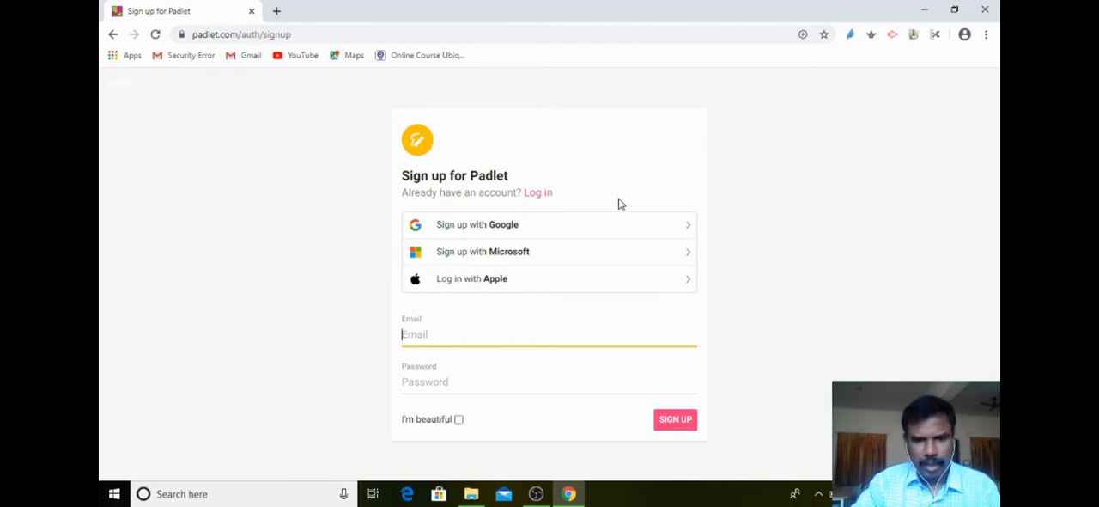
click(536, 194)
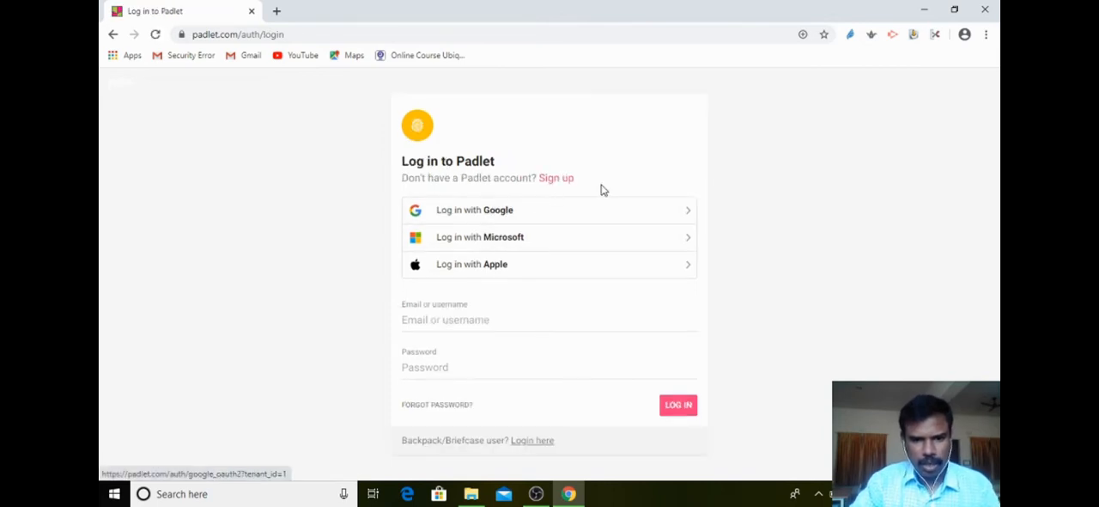
Fill in the saved account e-mail and the account password, and submit the Padlet login.
click(452, 319)
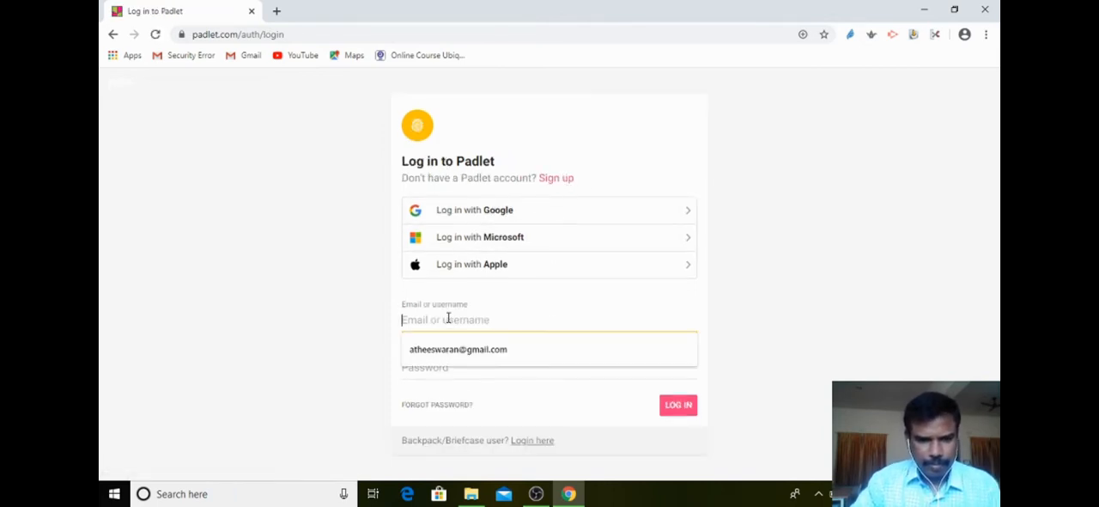
click(503, 350)
click(494, 364)
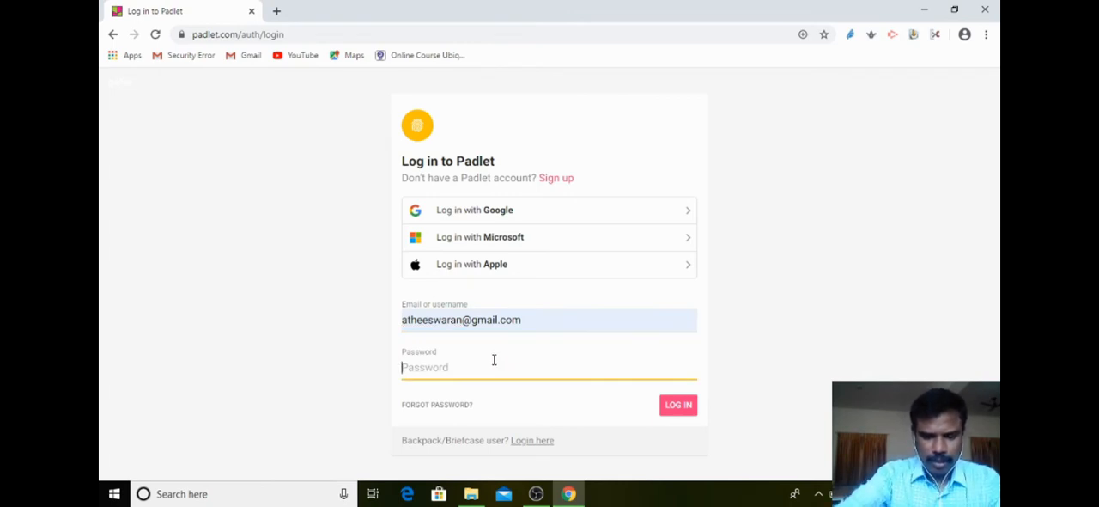
text(*******)
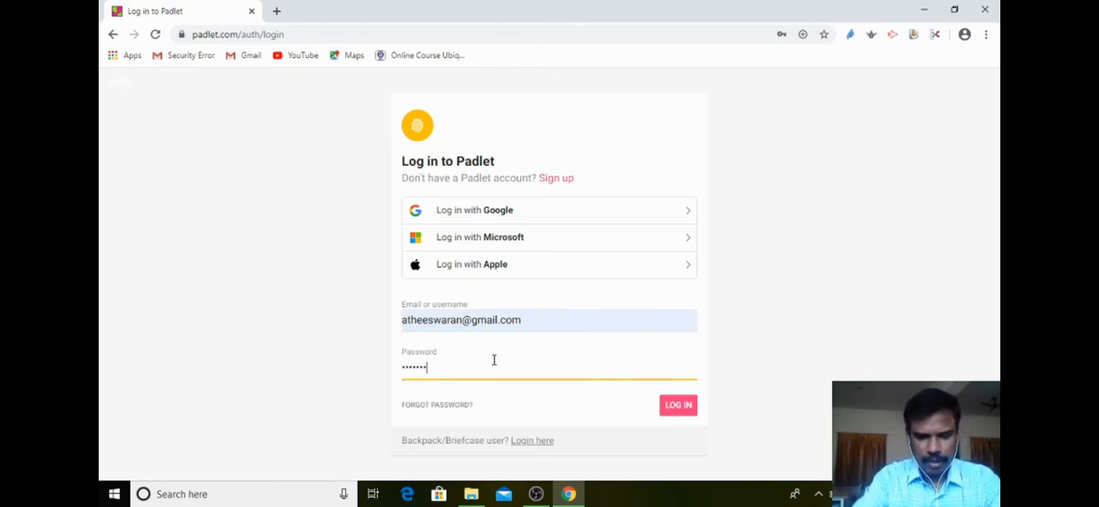
text(*******)
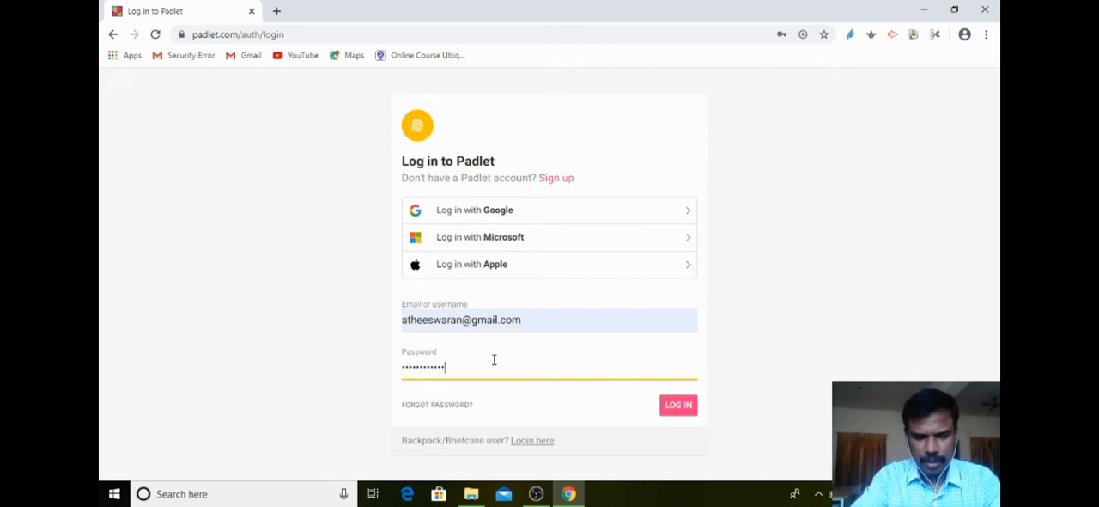
key(Return)
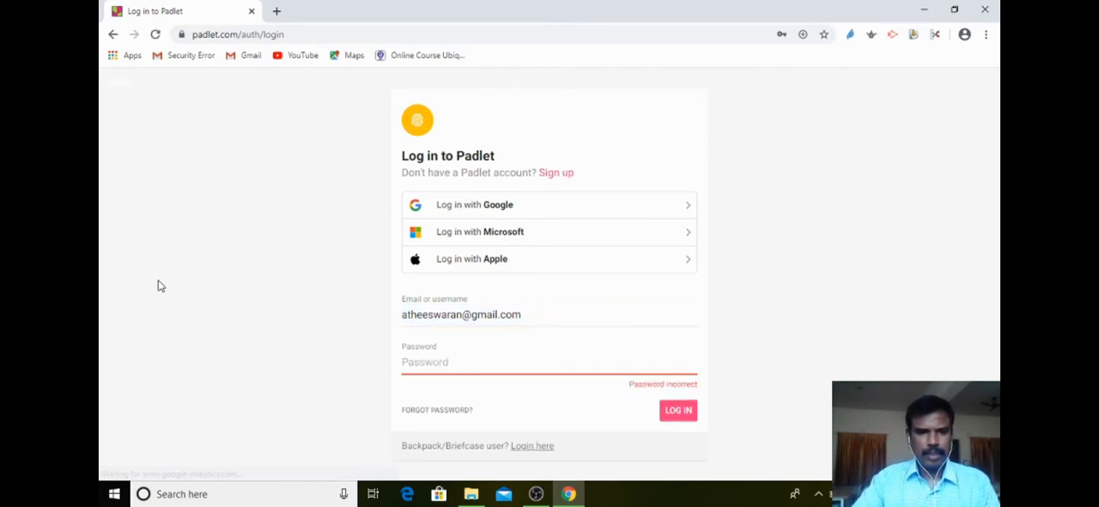
Enter the account password again and log in to the Padlet dashboard.
click(469, 354)
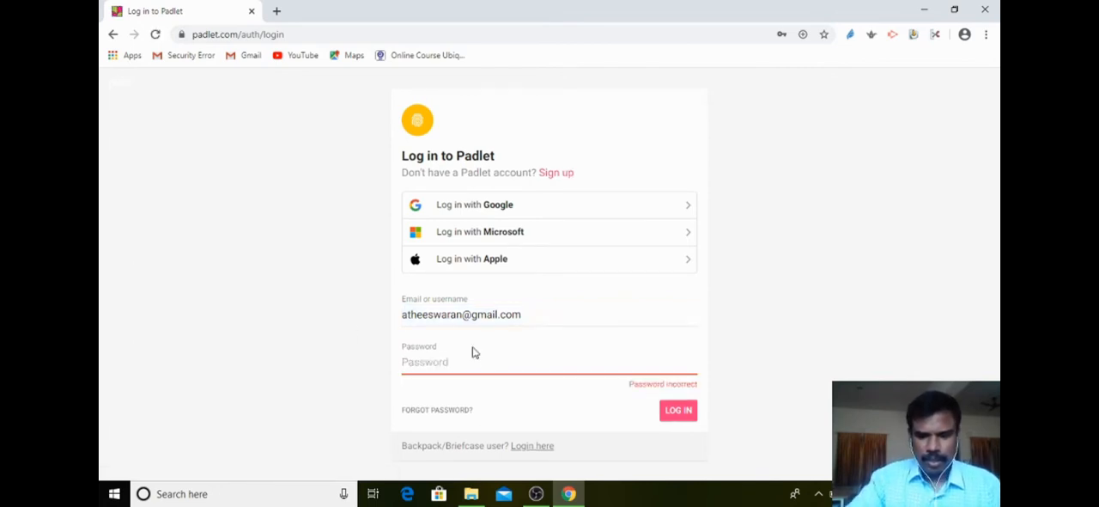
text(******)
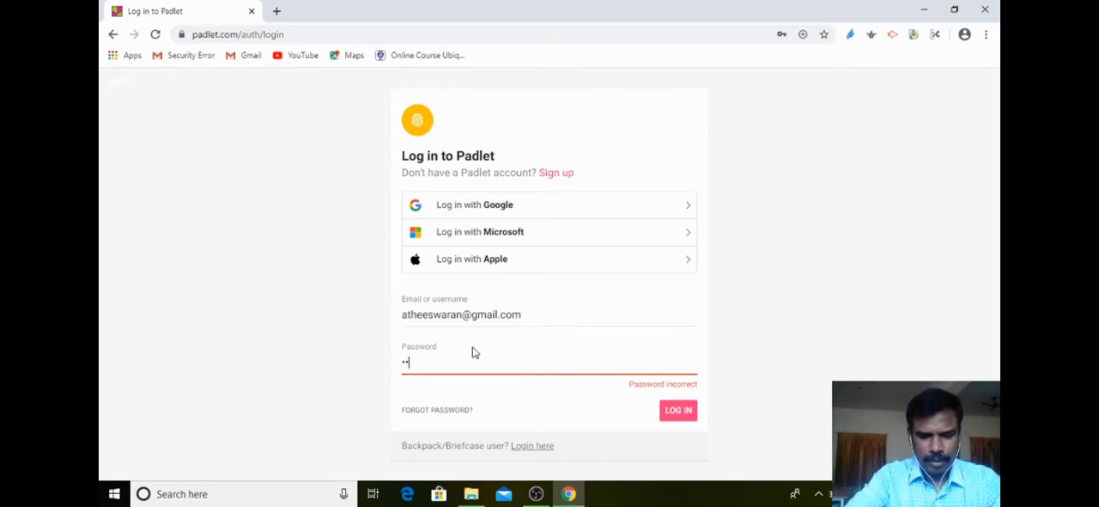
text(****)
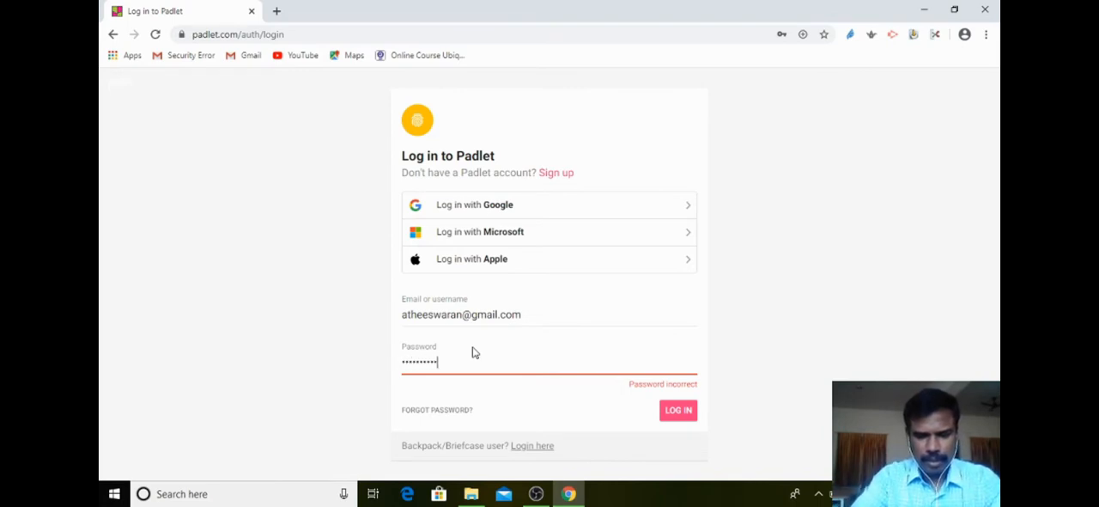
text(*****)
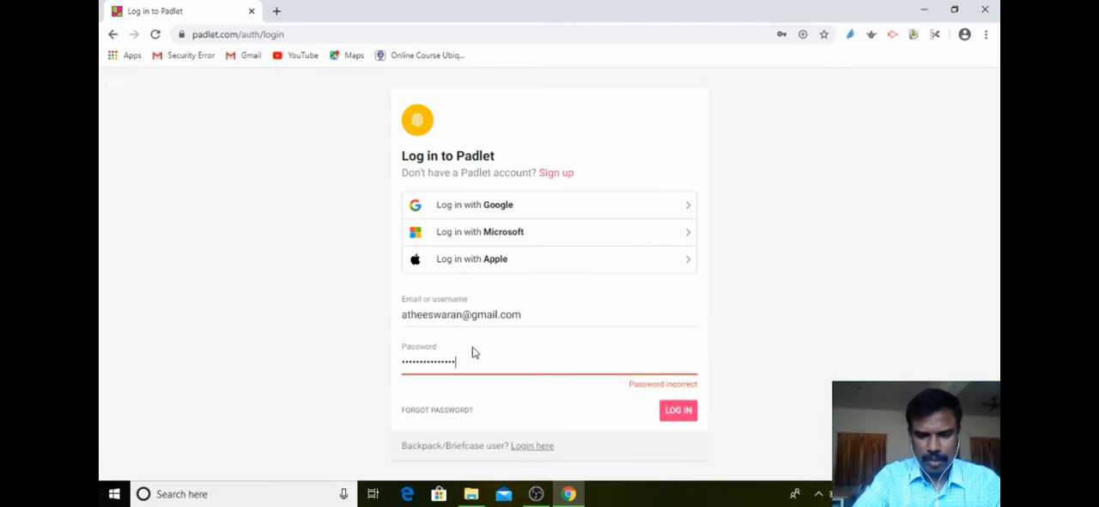
key(Return)
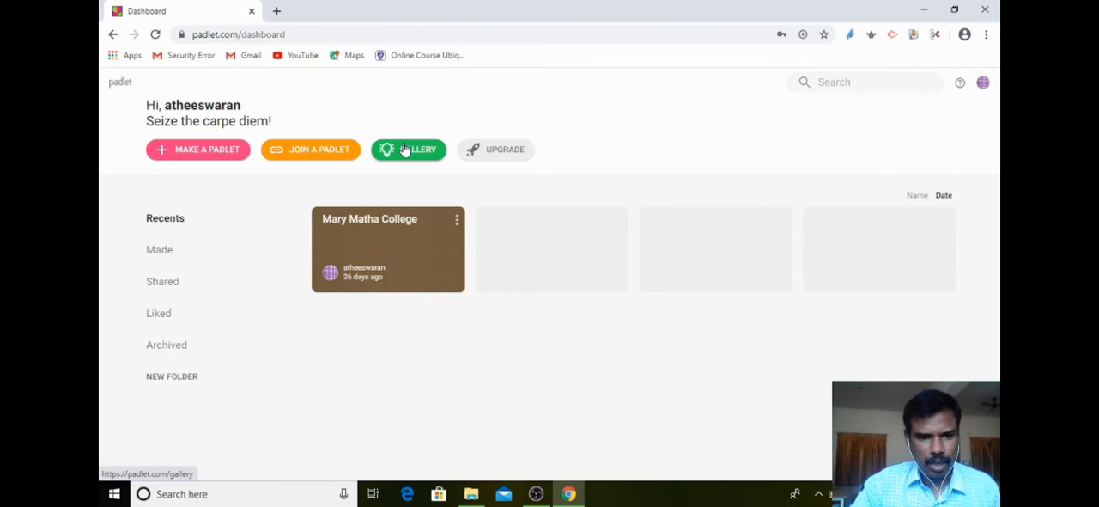
Make a new padlet from the blank Shelf layout, which stacks content in columns.
click(194, 156)
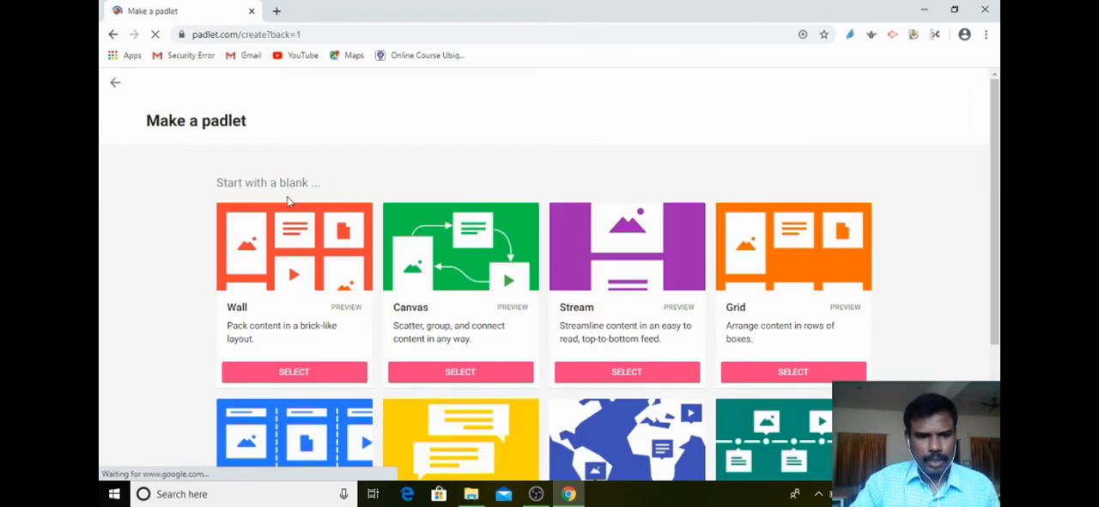
scroll(427, 205, down, 3)
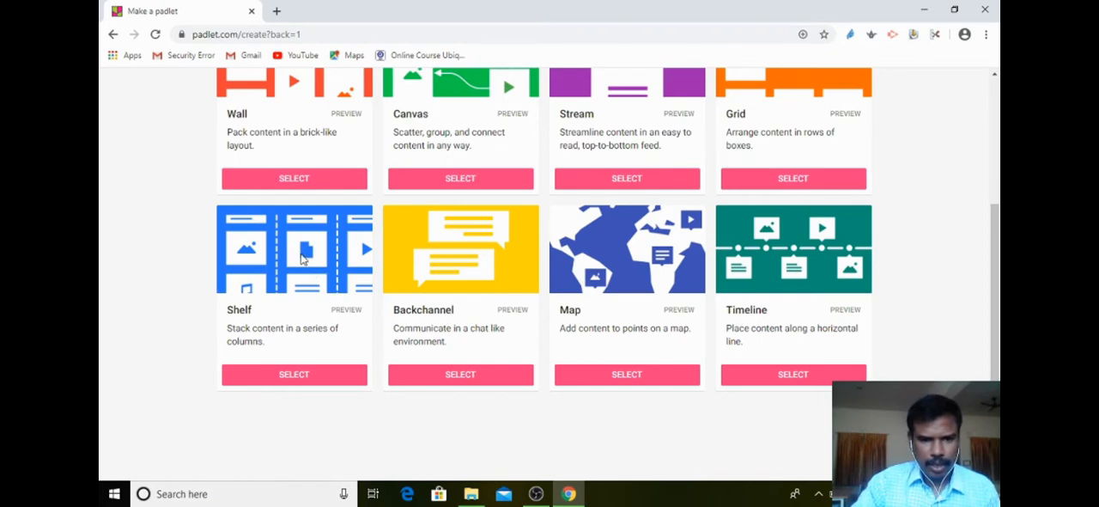
scroll(301, 249, up, 2)
scroll(305, 196, down, 2)
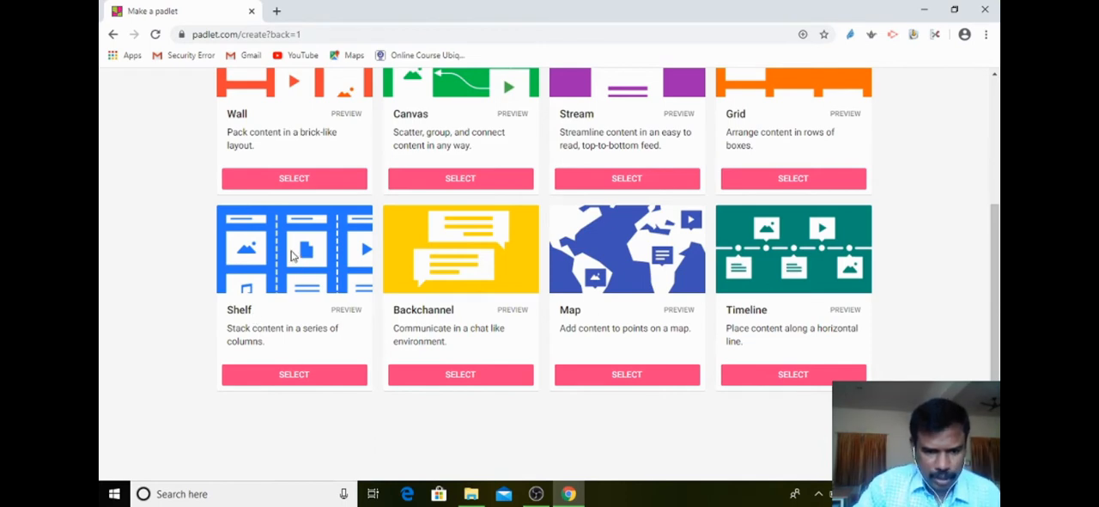
click(289, 375)
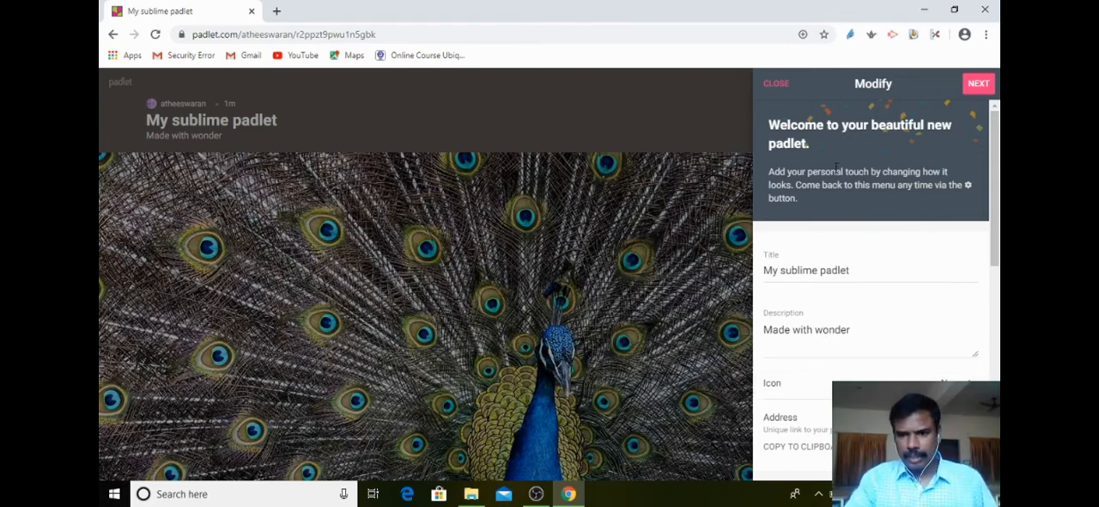
Replace the new padlet's default title with "Online Class".
scroll(878, 239, down, 2)
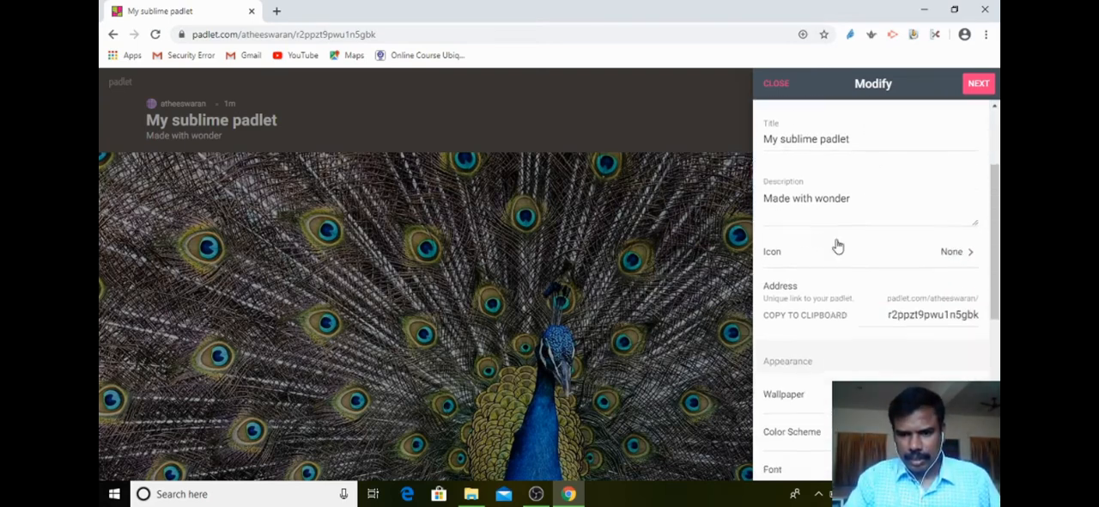
click(856, 141)
drag(857, 141, 724, 148)
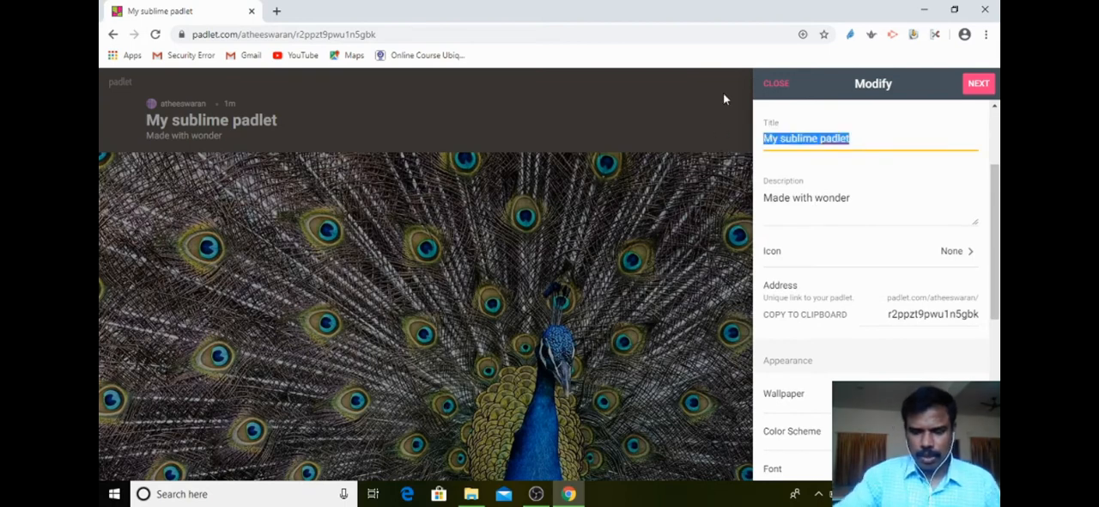
key(BackSpace)
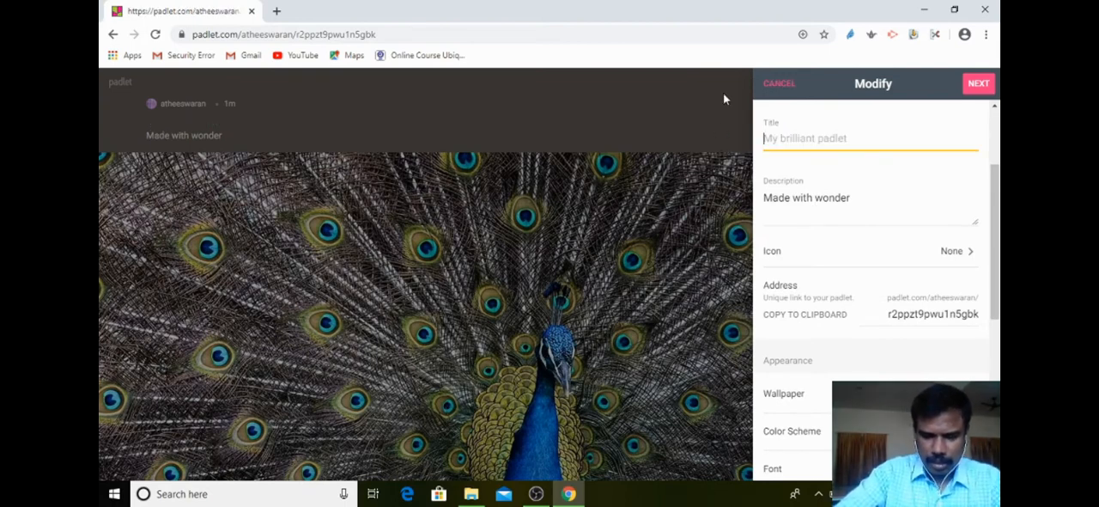
click(723, 100)
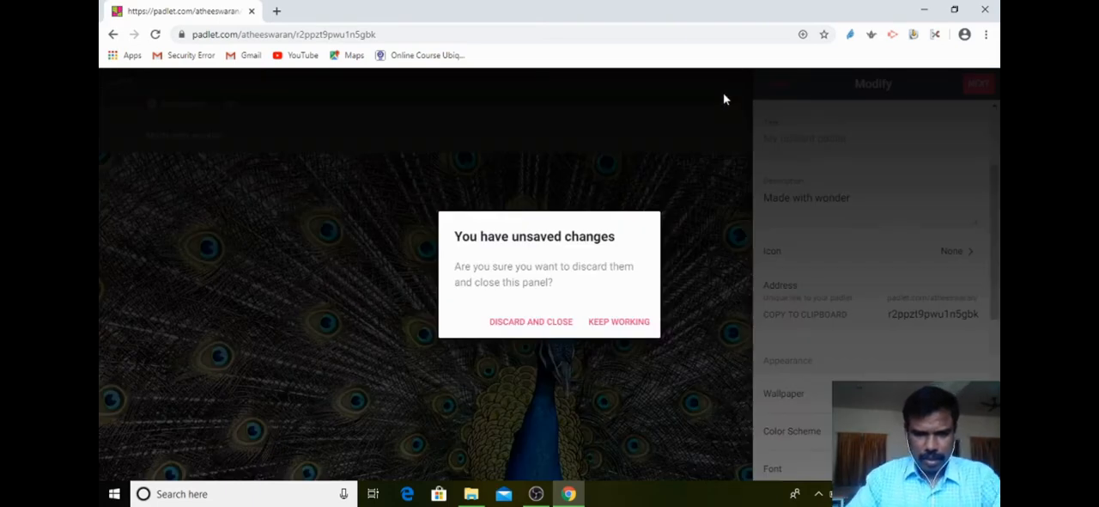
click(820, 198)
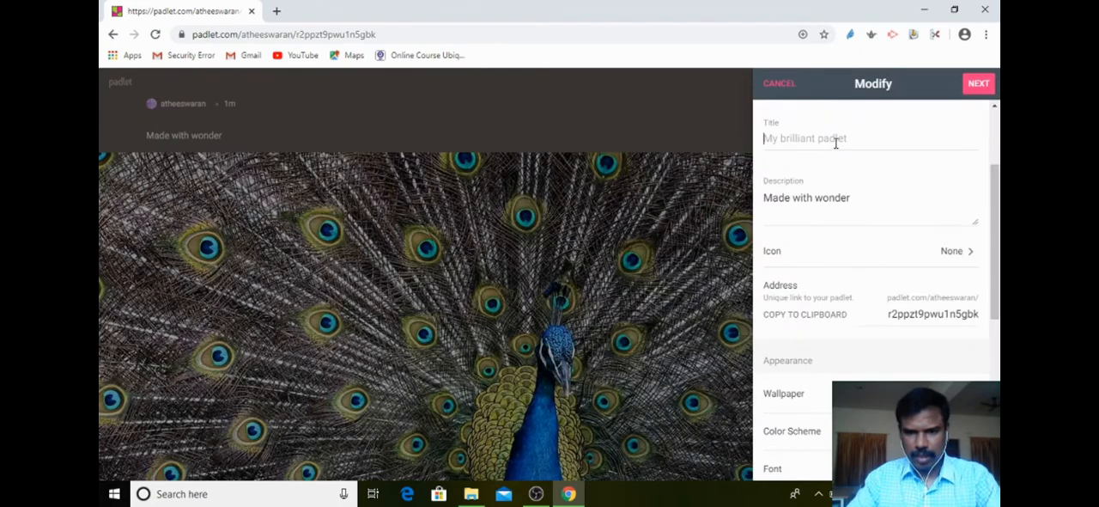
click(846, 144)
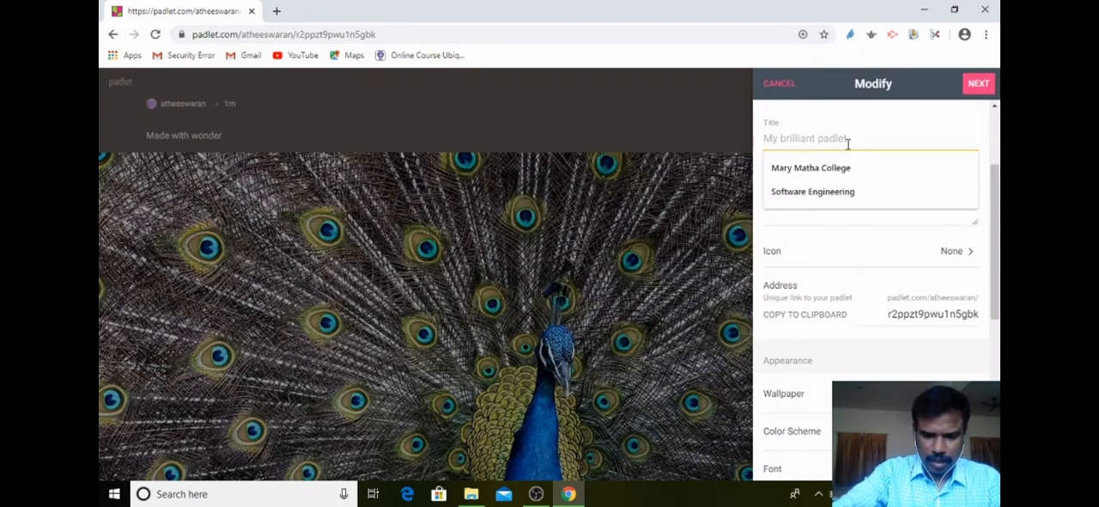
text(Online)
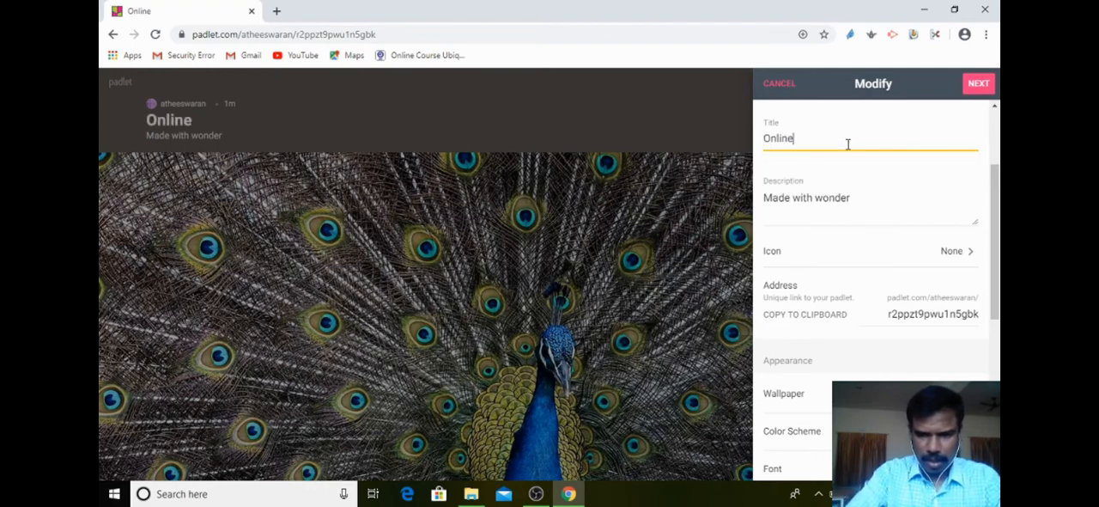
text( Class)
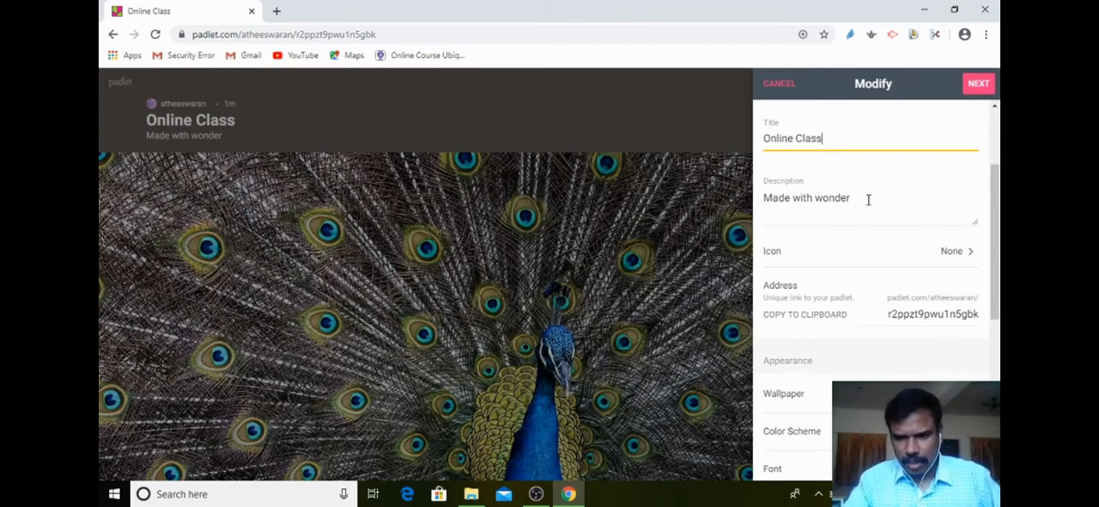
Replace the padlet's default description with "LMS".
drag(867, 200, 648, 170)
key(BackSpace)
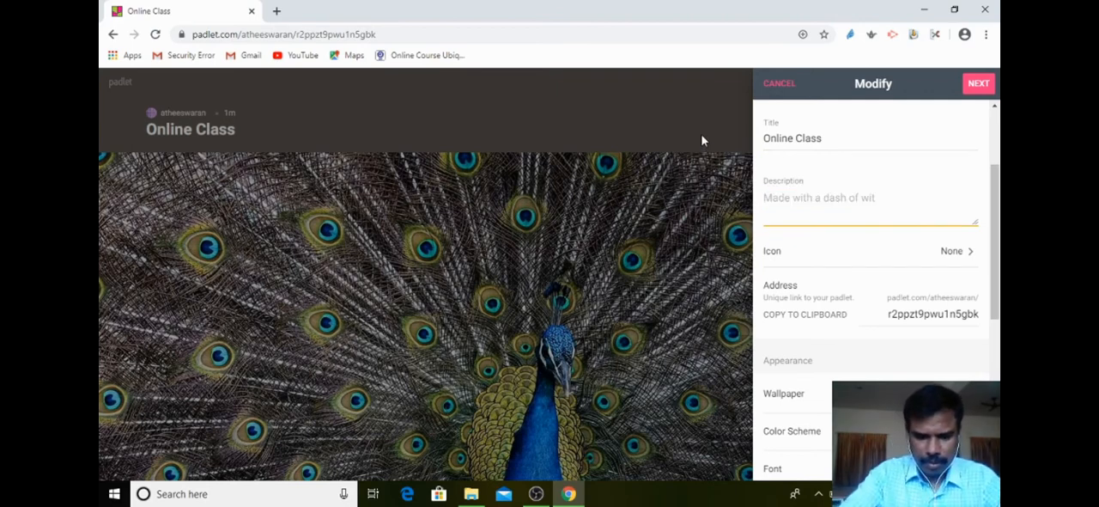
text(LMS)
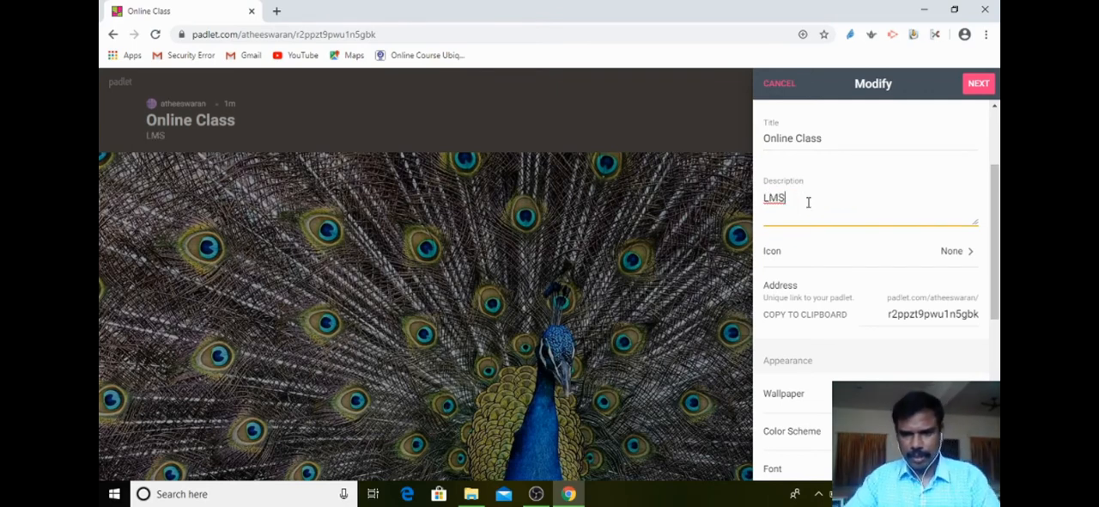
Set the padlet's icon to the desktop computer emoji from the Objects category and return to the Modify settings.
click(953, 251)
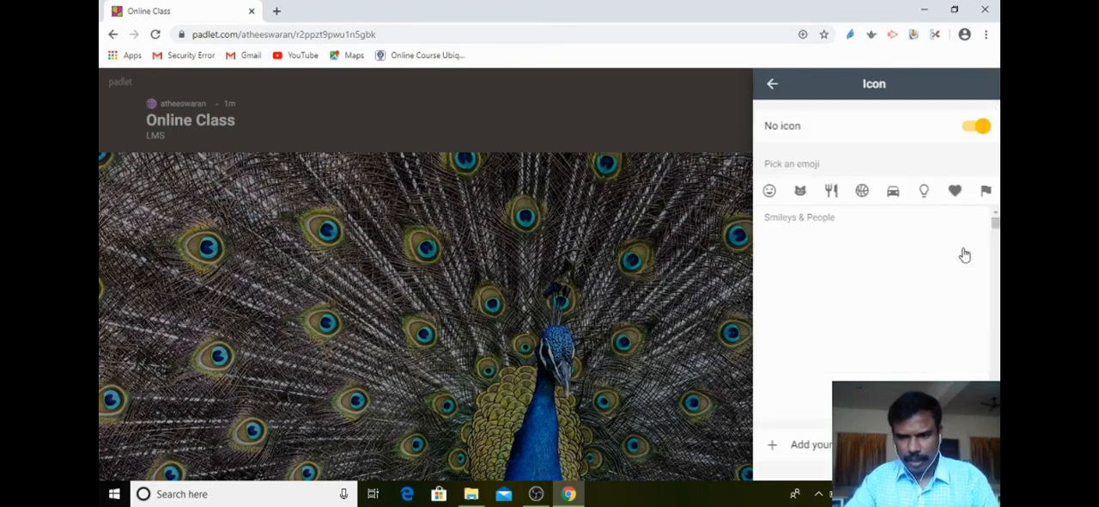
click(799, 192)
click(831, 195)
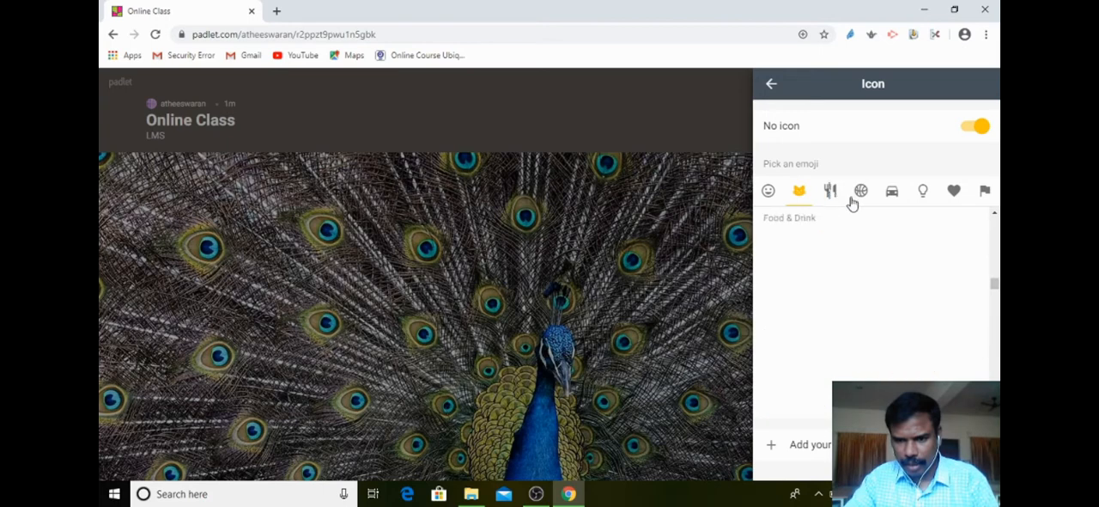
click(860, 197)
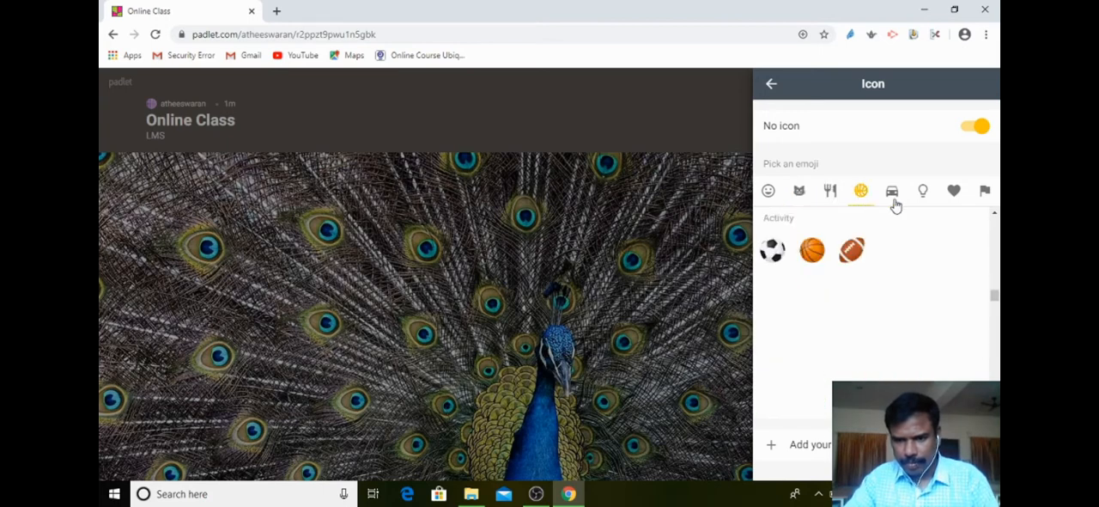
click(897, 201)
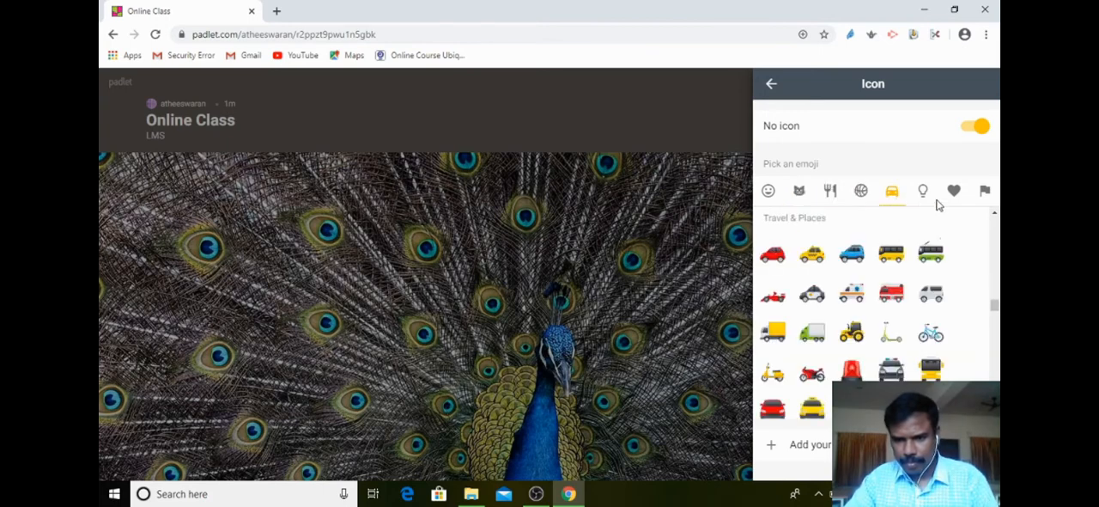
click(924, 198)
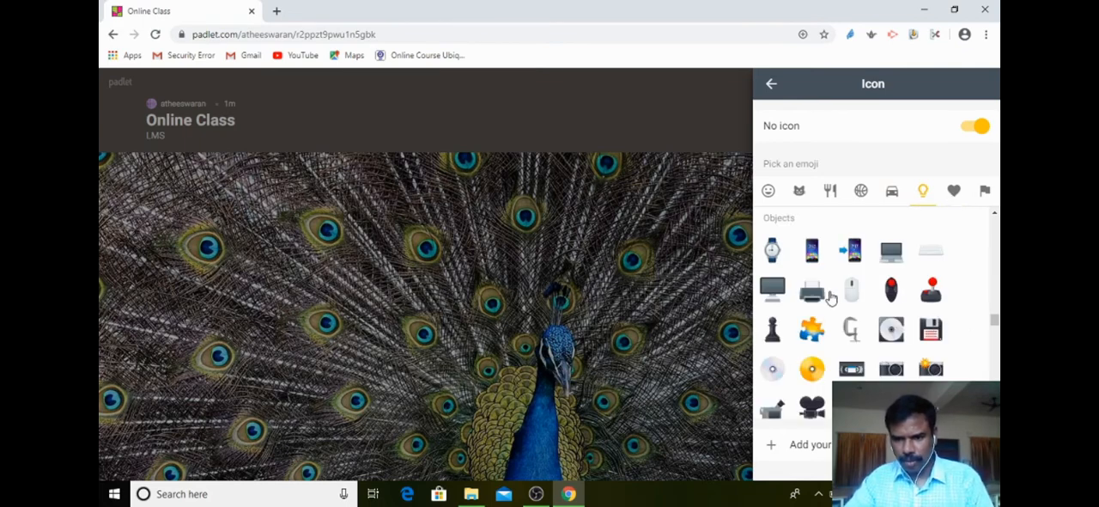
click(778, 287)
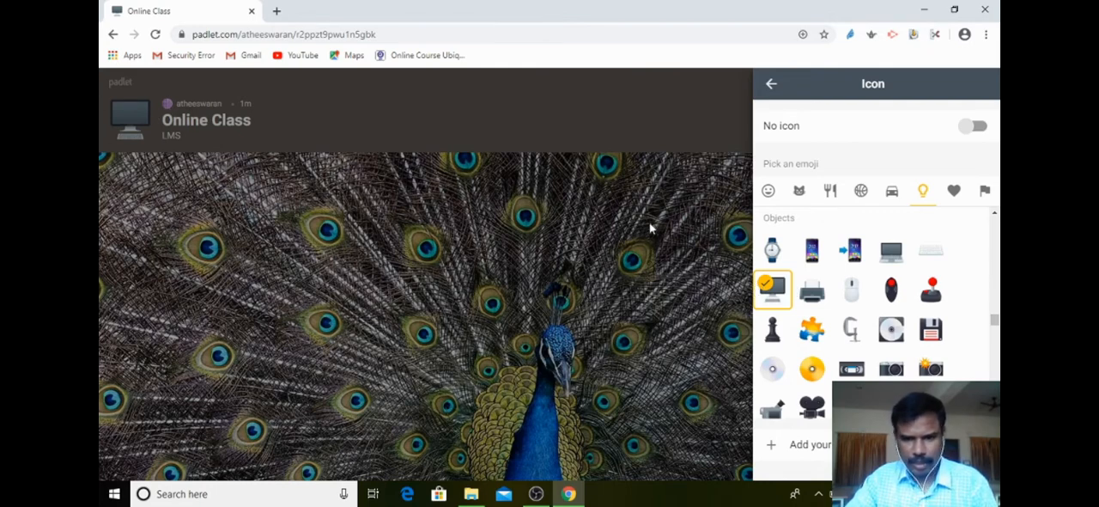
click(772, 87)
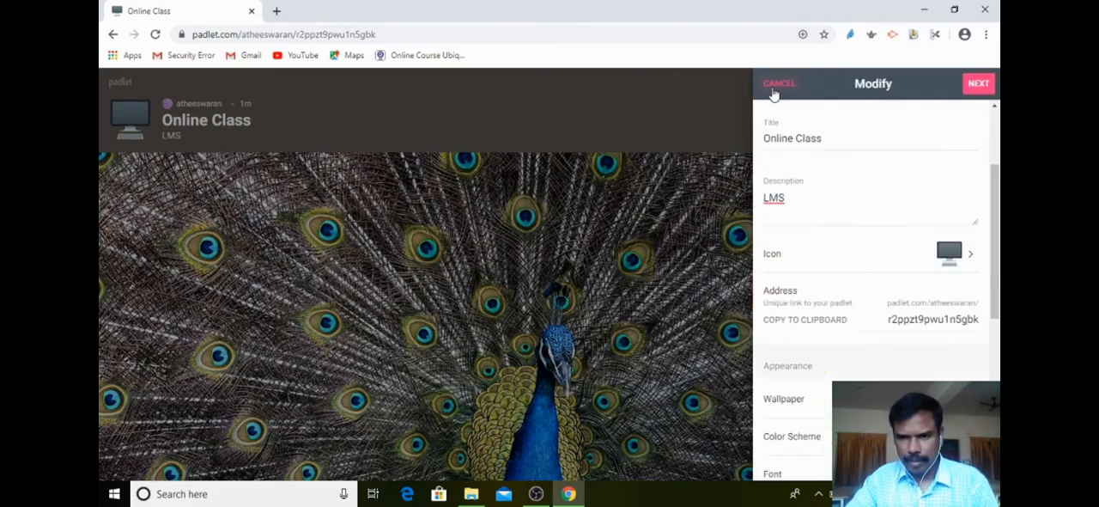
Select the padlet's unique address text, and open the Pictures collection of the wallpaper settings.
scroll(824, 341, down, 1)
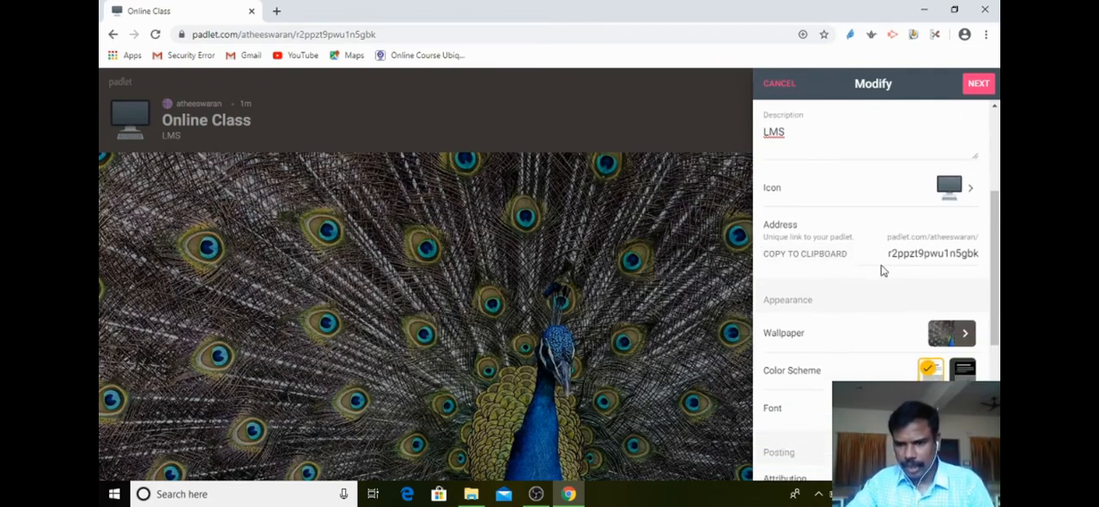
drag(888, 248, 980, 267)
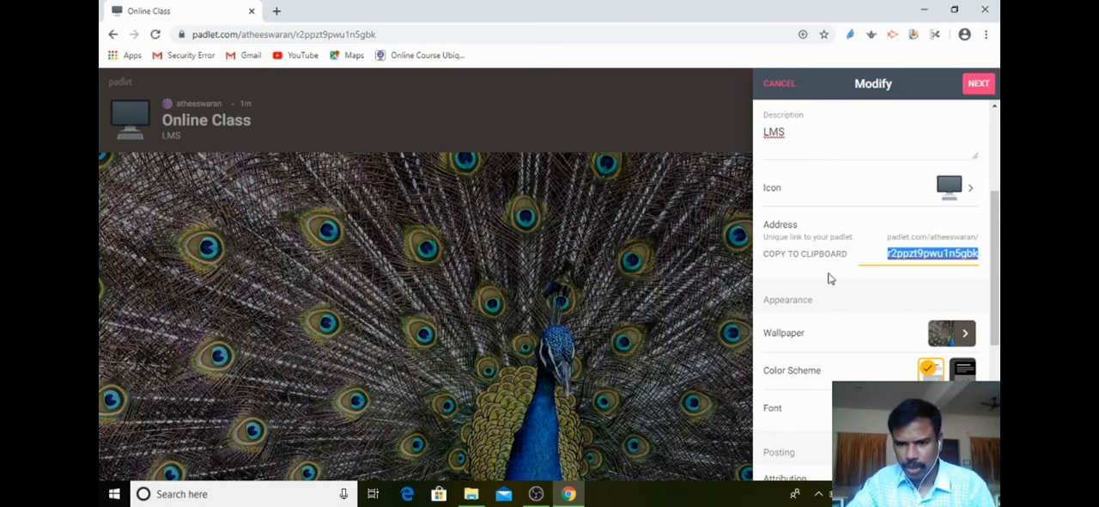
scroll(824, 276, down, 2)
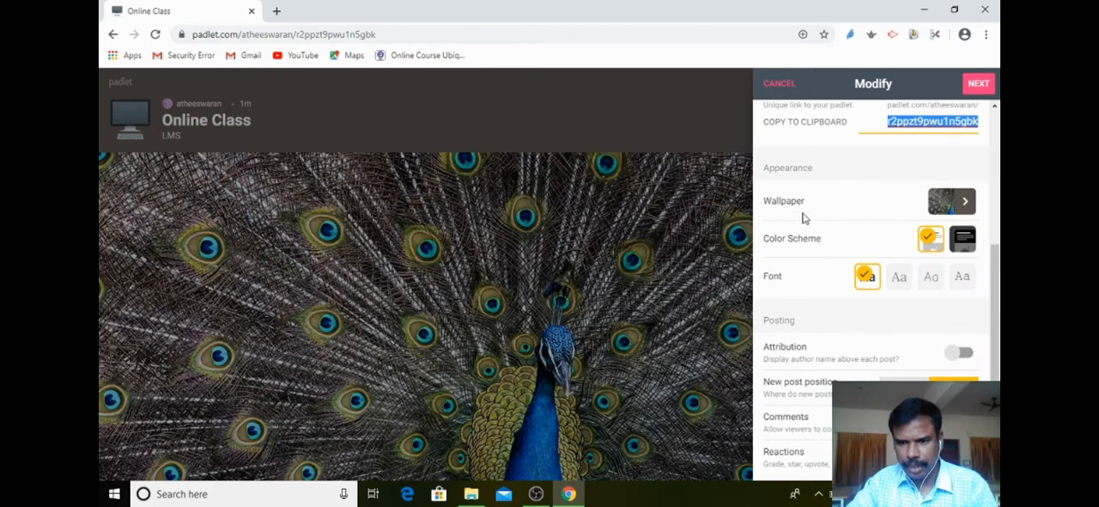
click(966, 203)
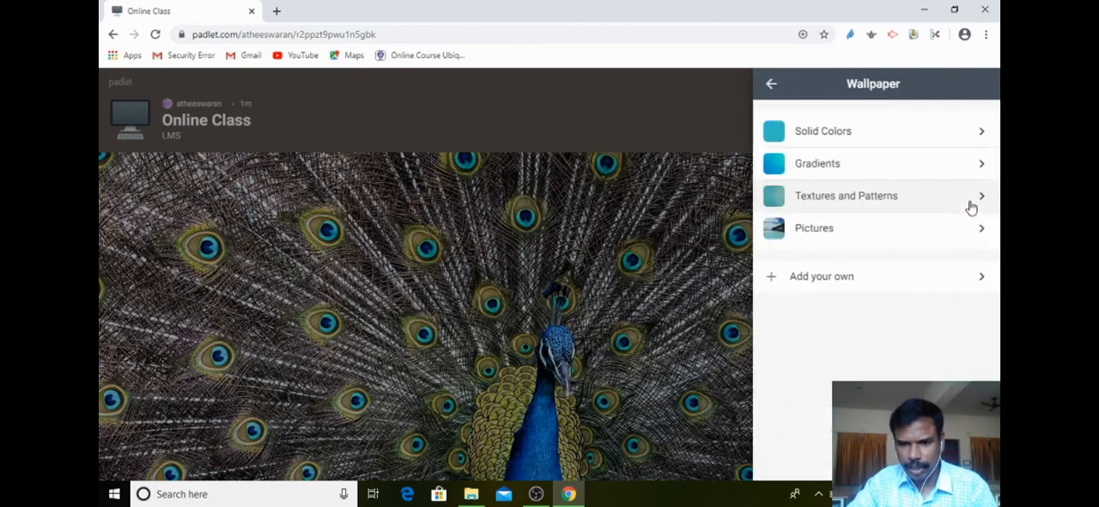
click(825, 239)
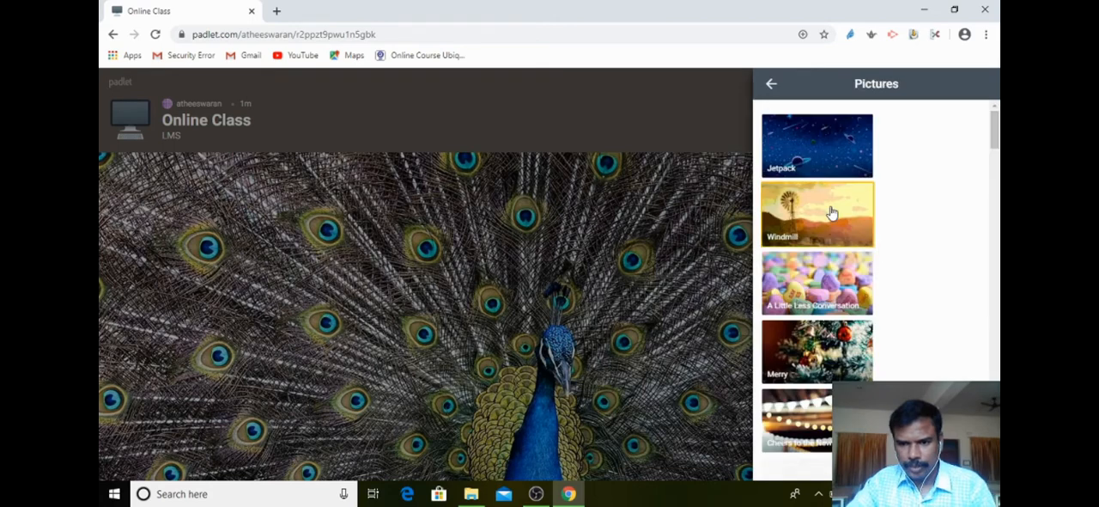
scroll(832, 214, down, 4)
scroll(835, 264, down, 3)
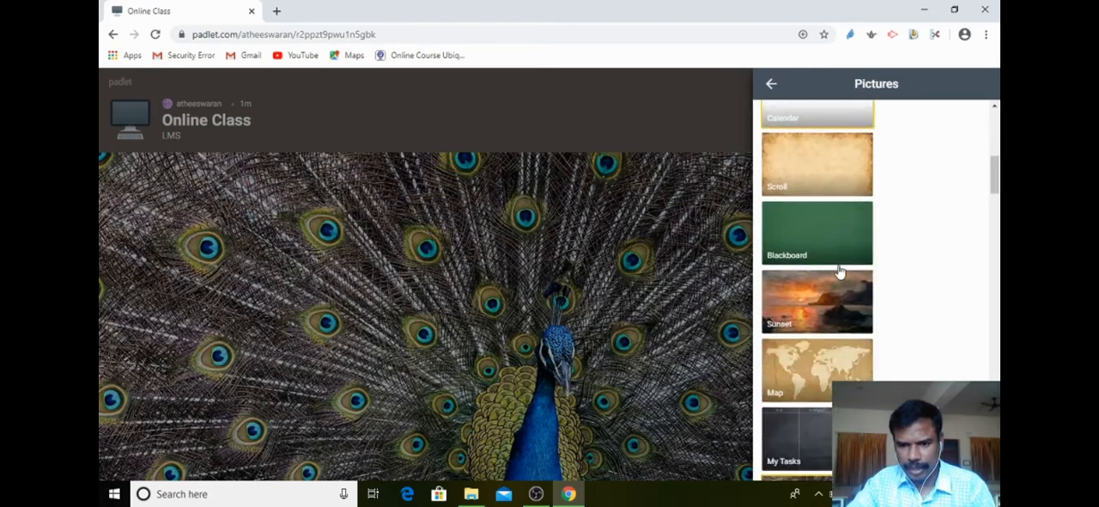
scroll(822, 260, down, 3)
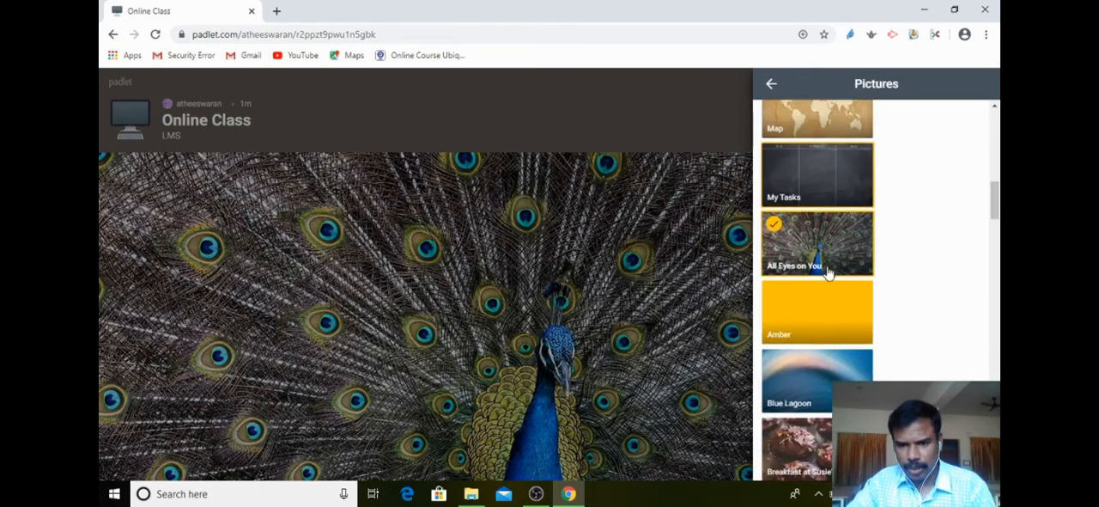
Try the Amber wallpaper and the ice-cream-patterned wallpaper as the padlet's background.
click(820, 305)
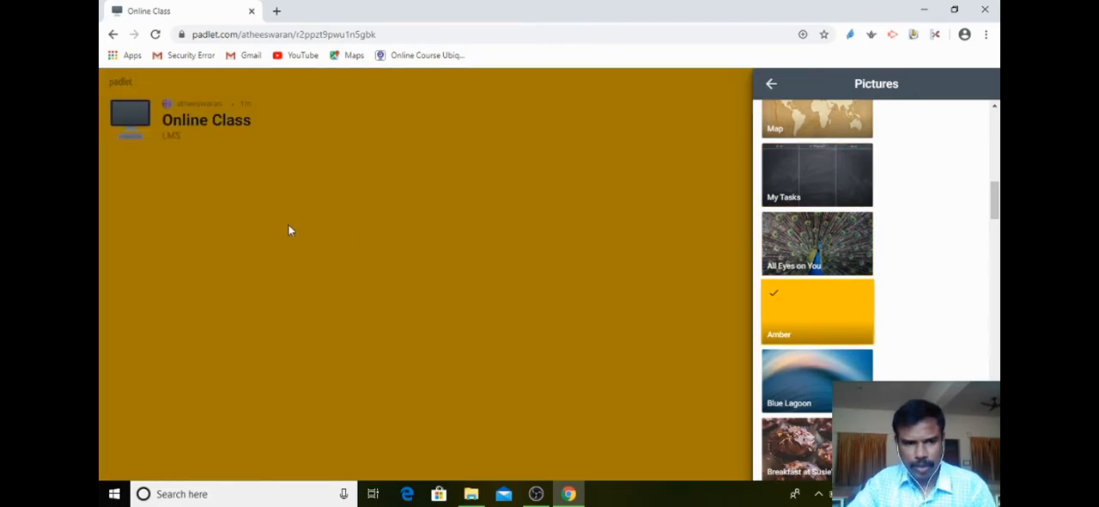
drag(993, 200, 997, 365)
click(816, 292)
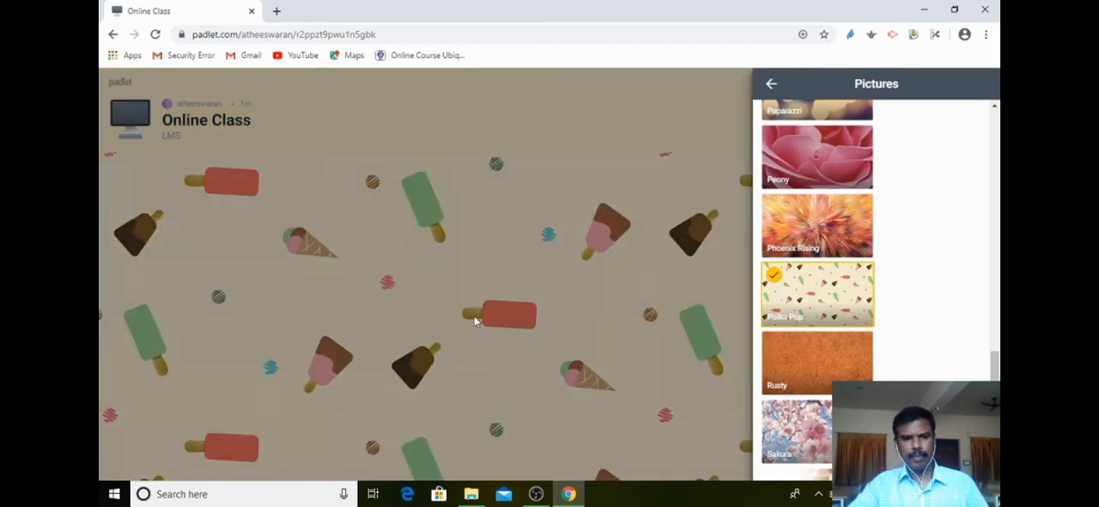
Set the padlet's wallpaper to the Rusty picture and return to the Modify settings.
click(806, 367)
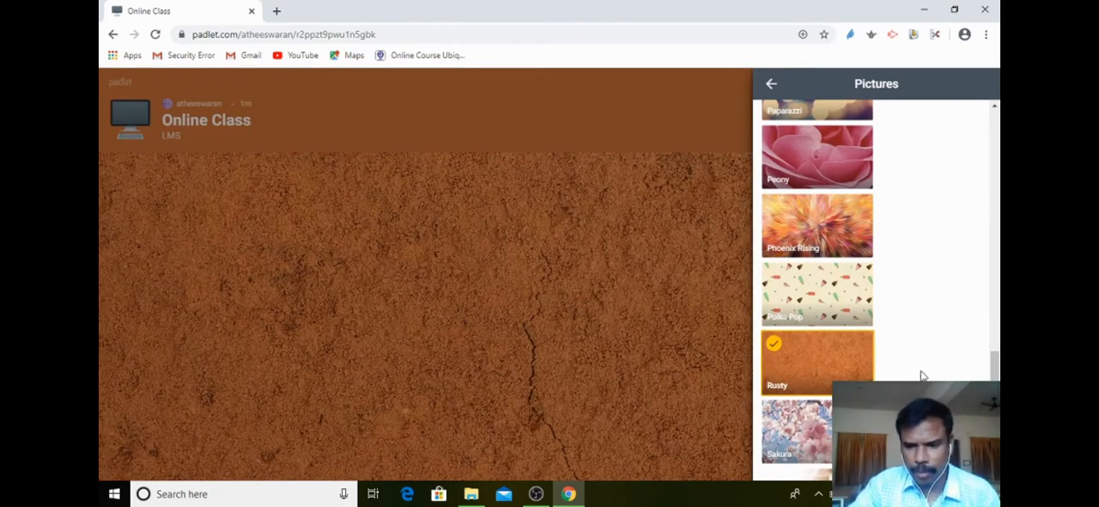
click(771, 84)
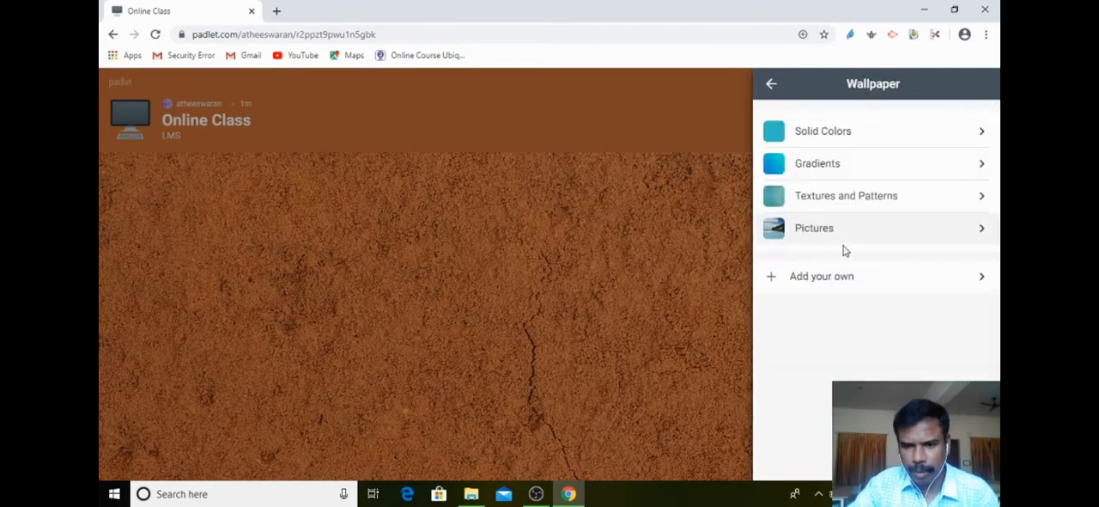
click(771, 86)
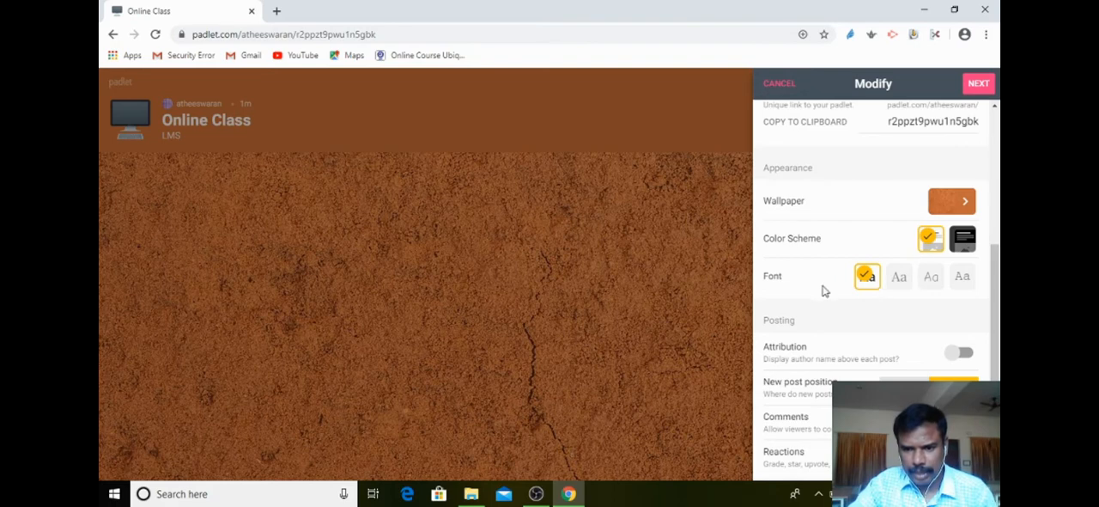
Review the remaining posting and content filtering settings, finish the setup with them as they are, and start posting.
scroll(924, 352, down, 2)
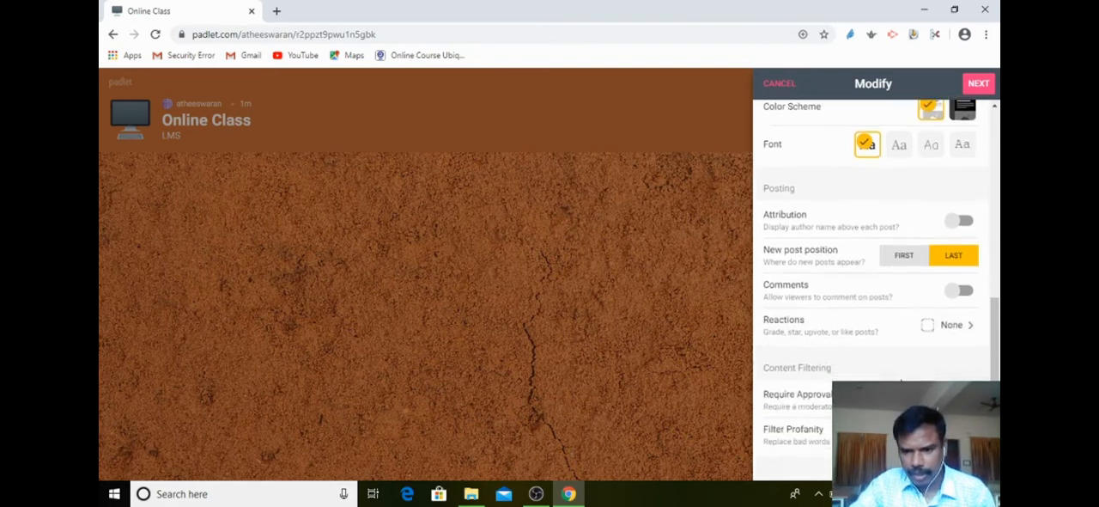
scroll(910, 370, down, 1)
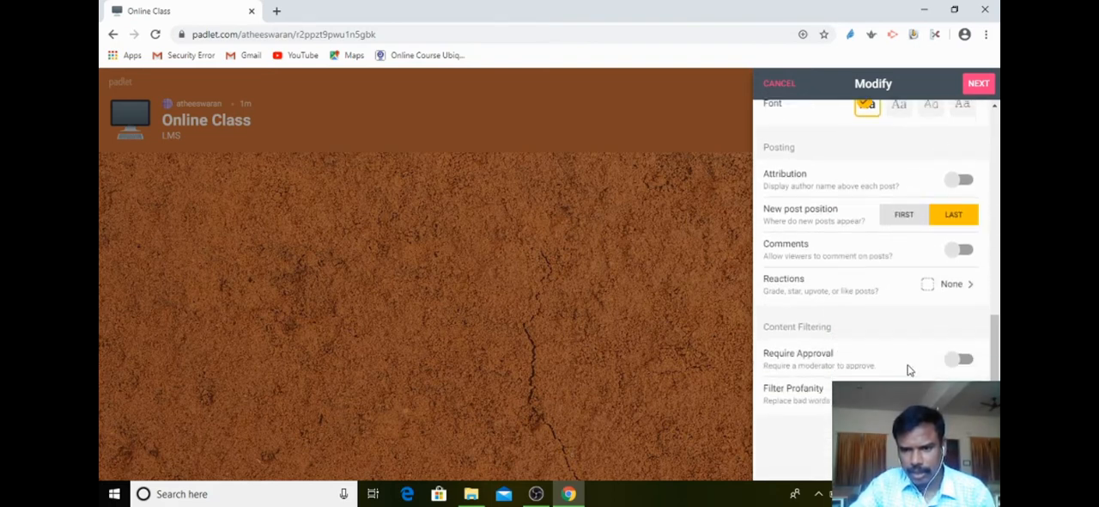
click(982, 86)
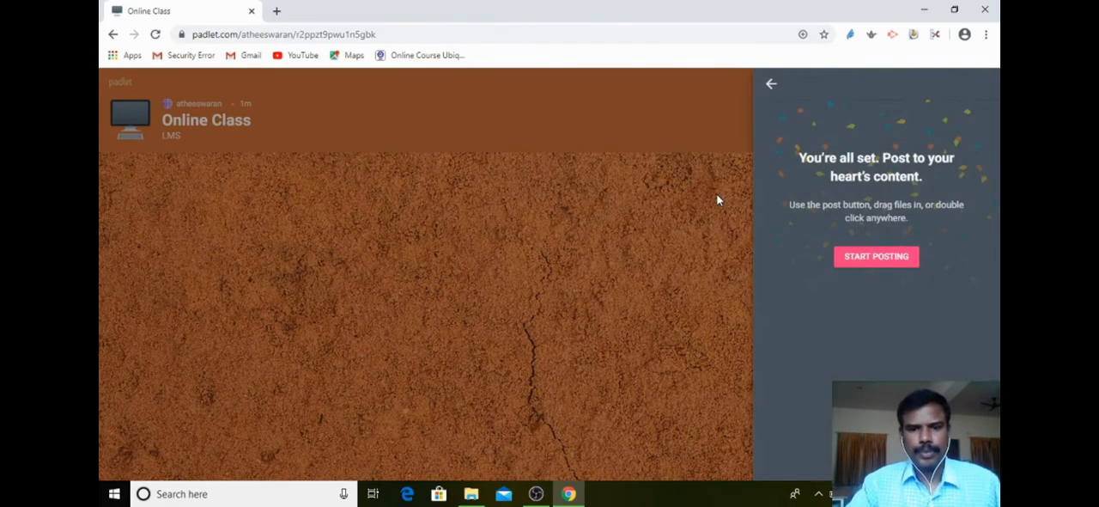
click(868, 259)
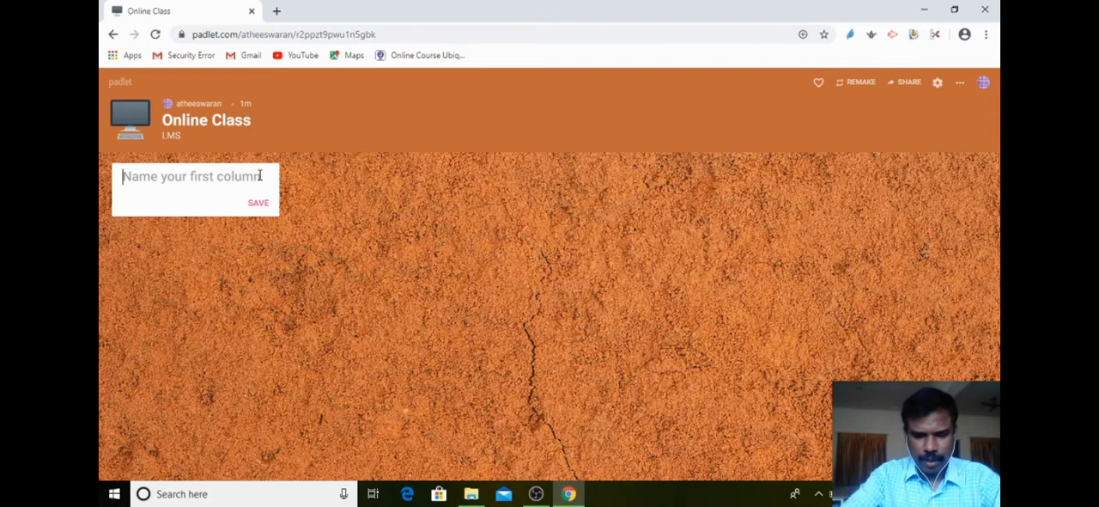
Name the shelf's first column "Basic Concepts" and save it.
text(Beas)
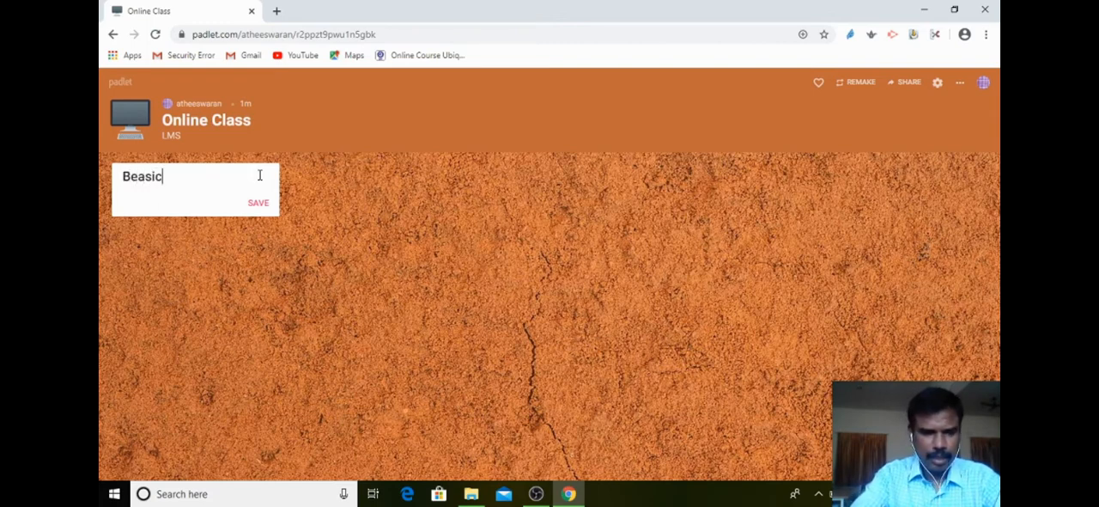
text(ic)
key(BackSpace)
key(BackSpace)
key(BackSpace)
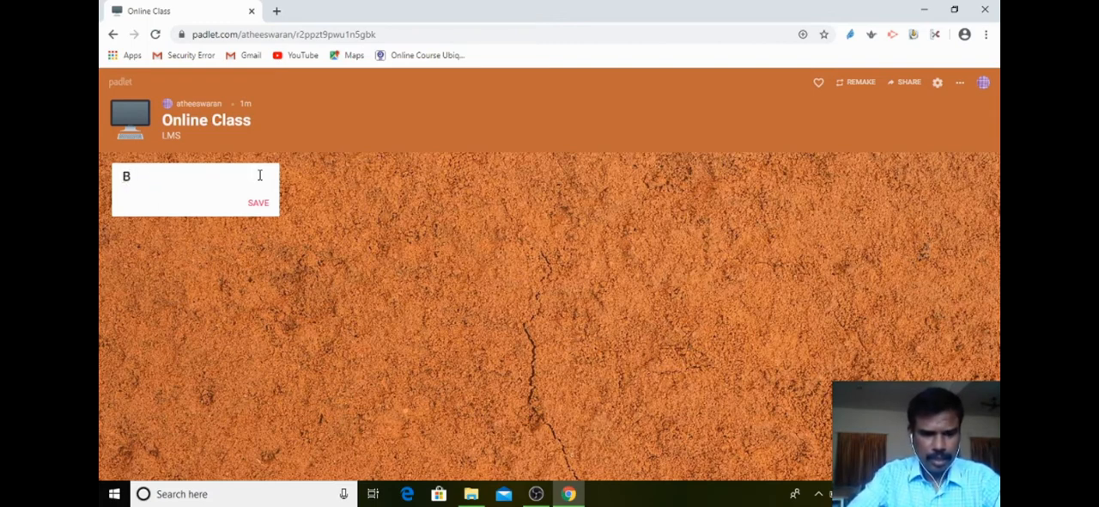
text(ic)
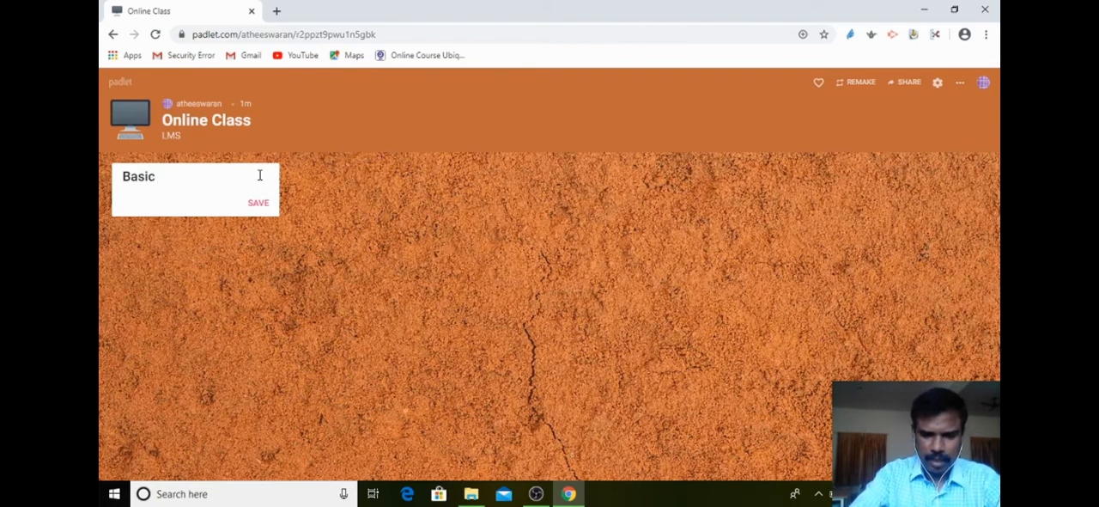
text( Concepts)
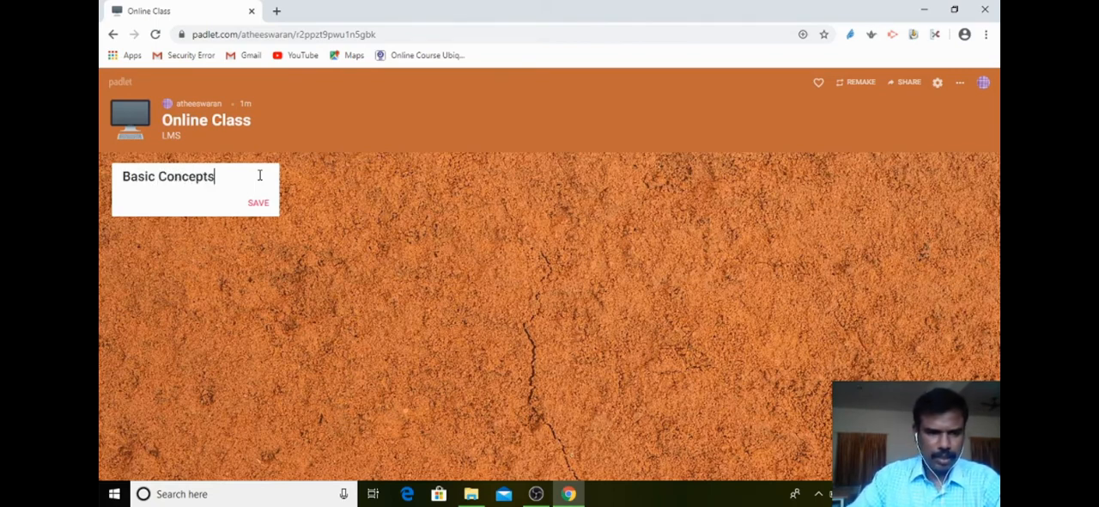
click(258, 202)
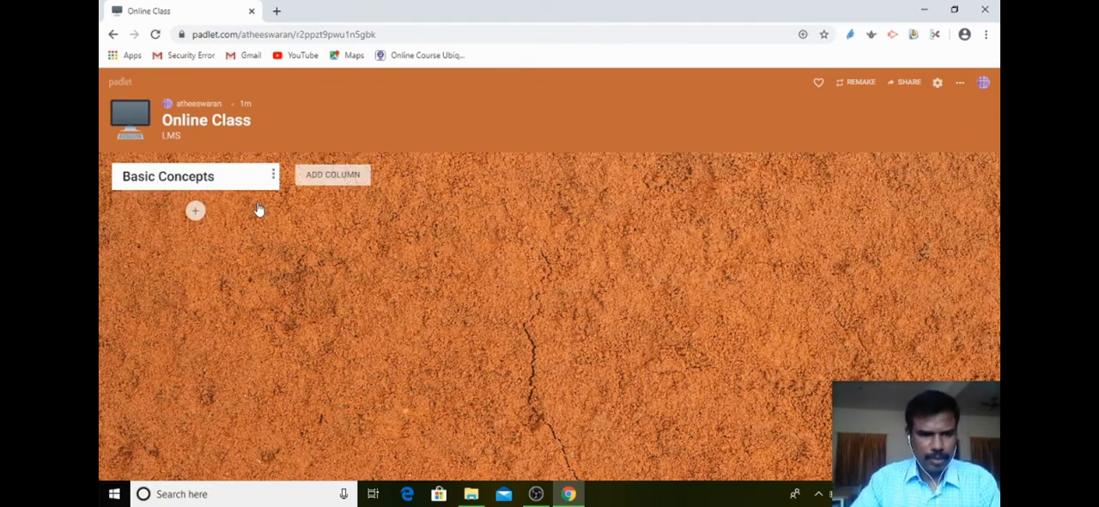
Add a second column named "Interactive E-Content" after Basic Concepts and save it.
click(324, 175)
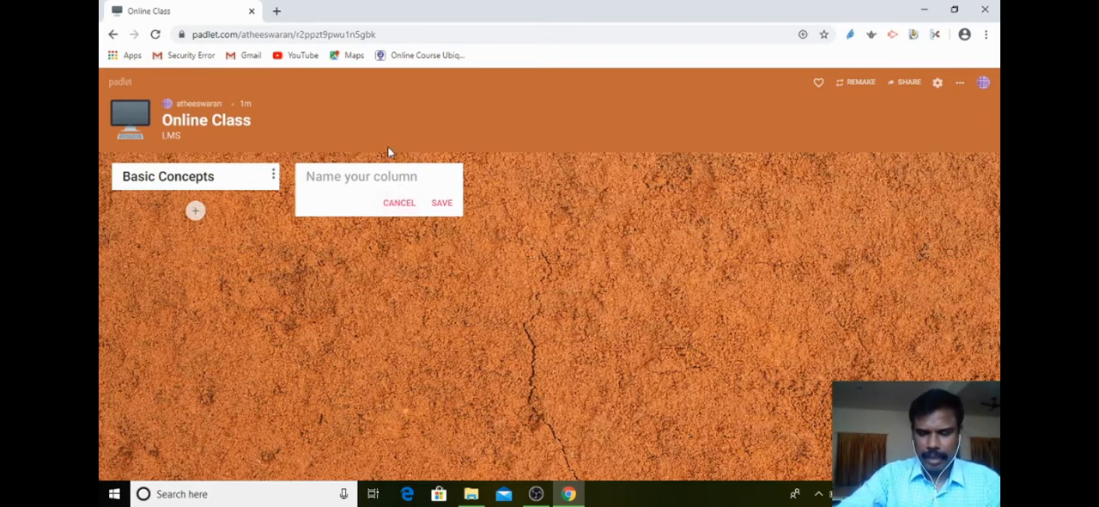
text(I)
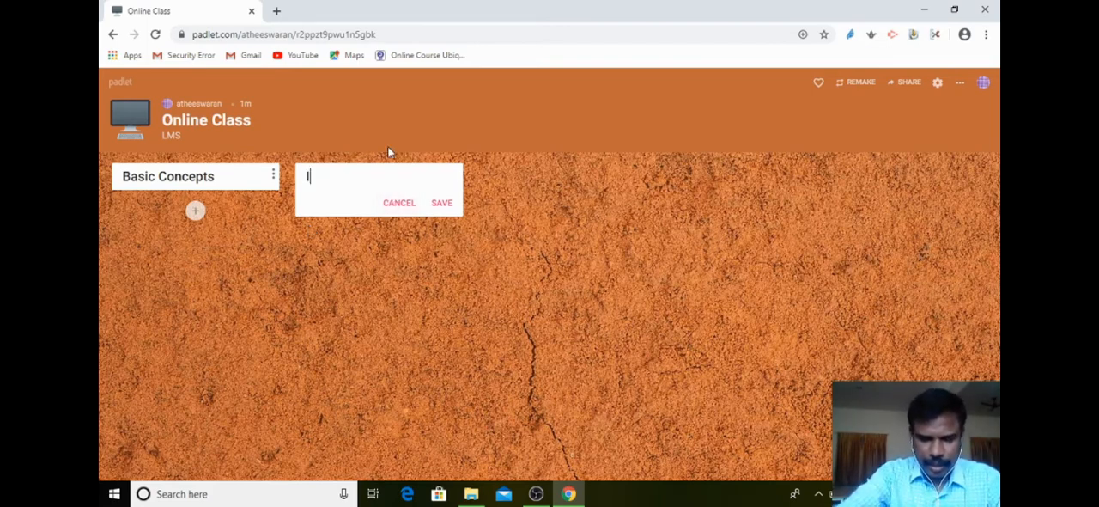
text(nterac)
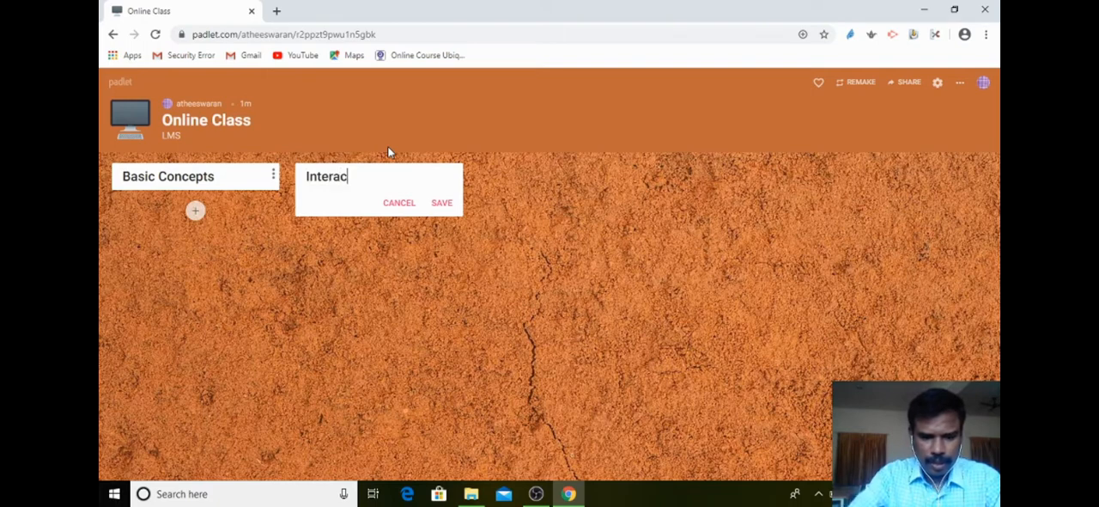
text(tive E)
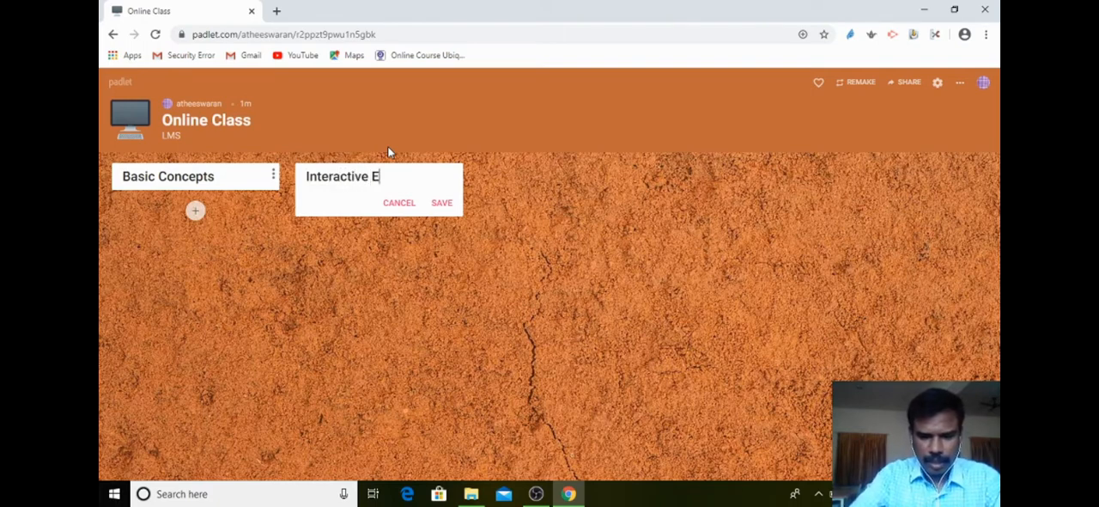
text(-Conte)
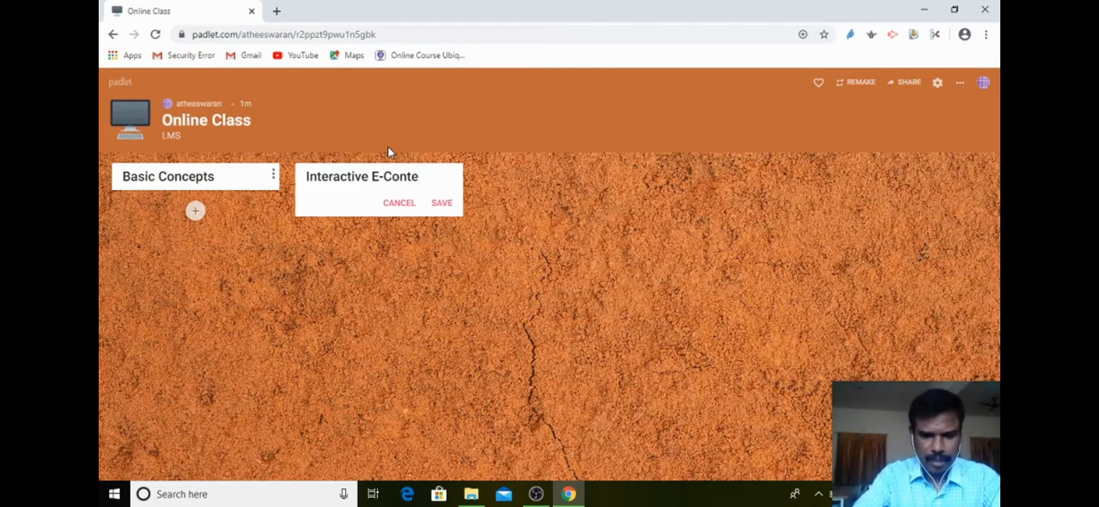
text(tntnt)
click(443, 205)
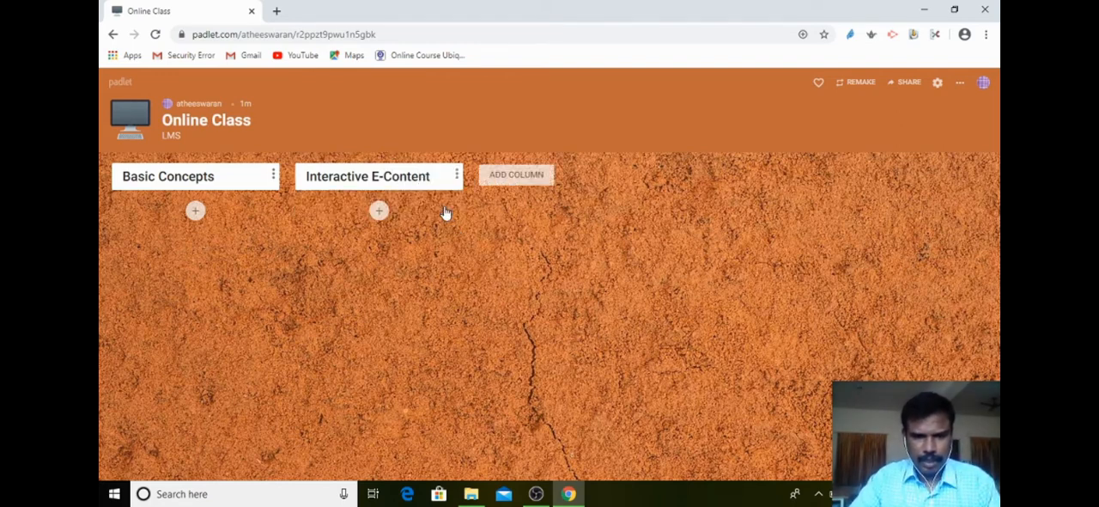
Add a third column named "LMS" after Interactive E-Content and save it.
click(533, 175)
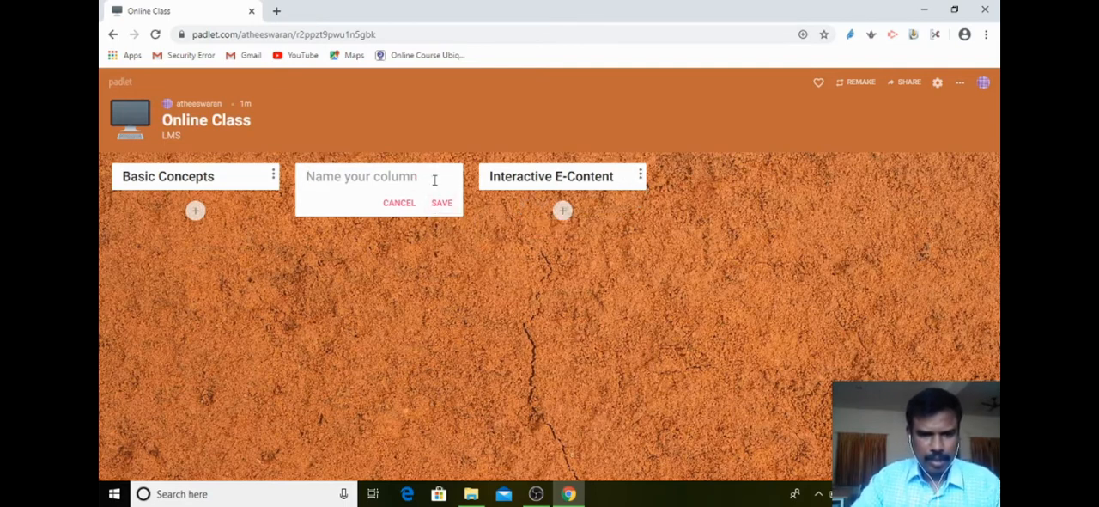
click(408, 205)
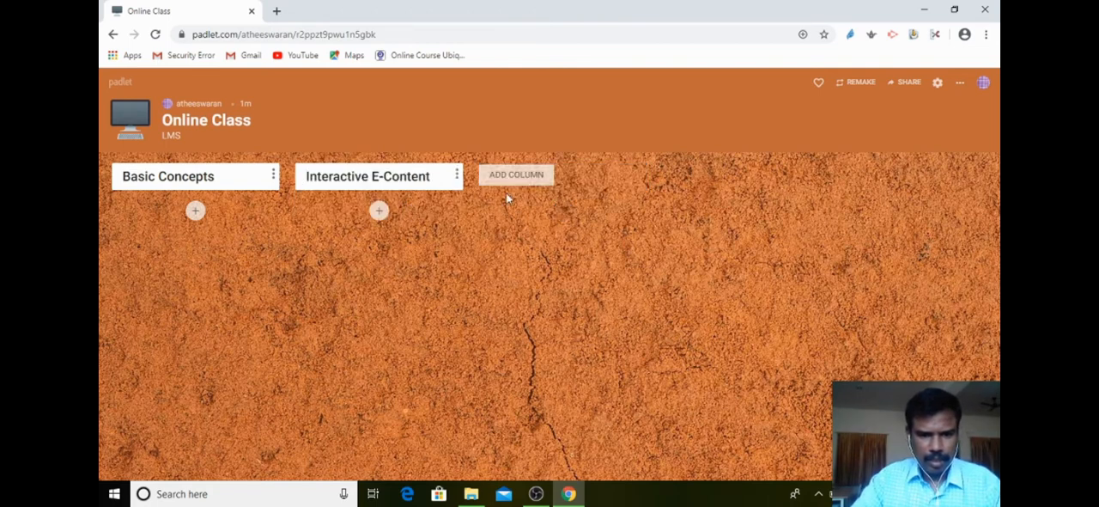
click(533, 179)
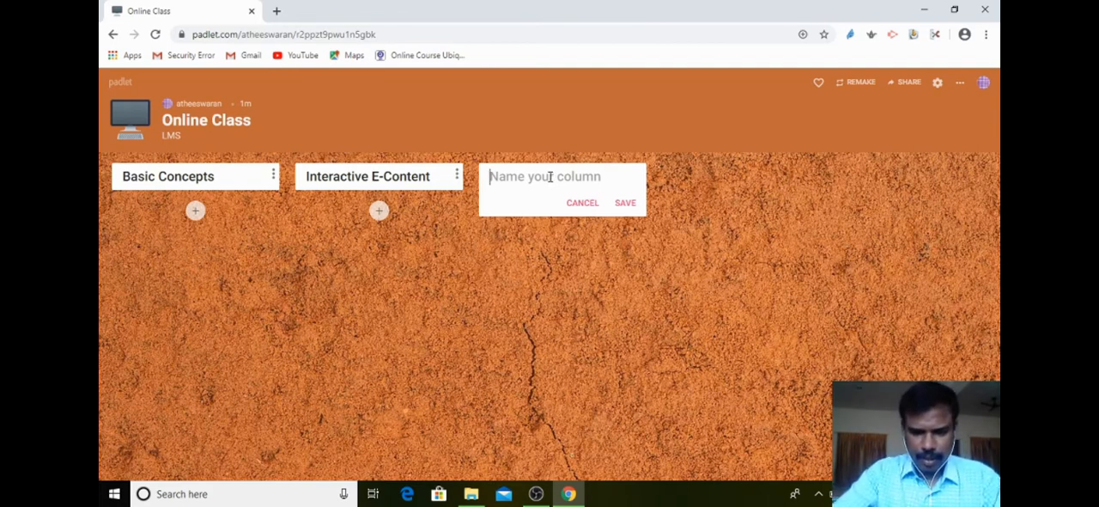
text(LMS)
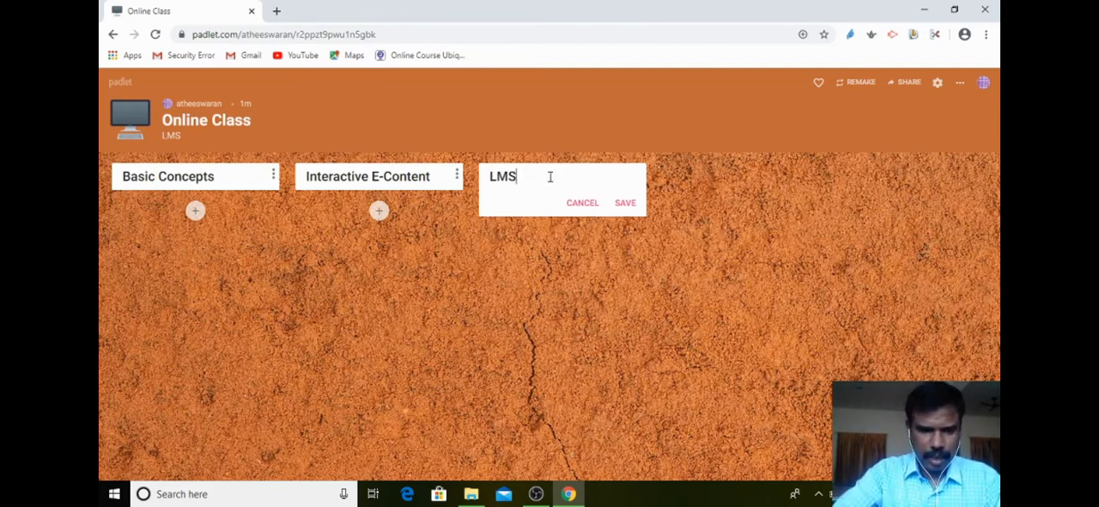
click(626, 205)
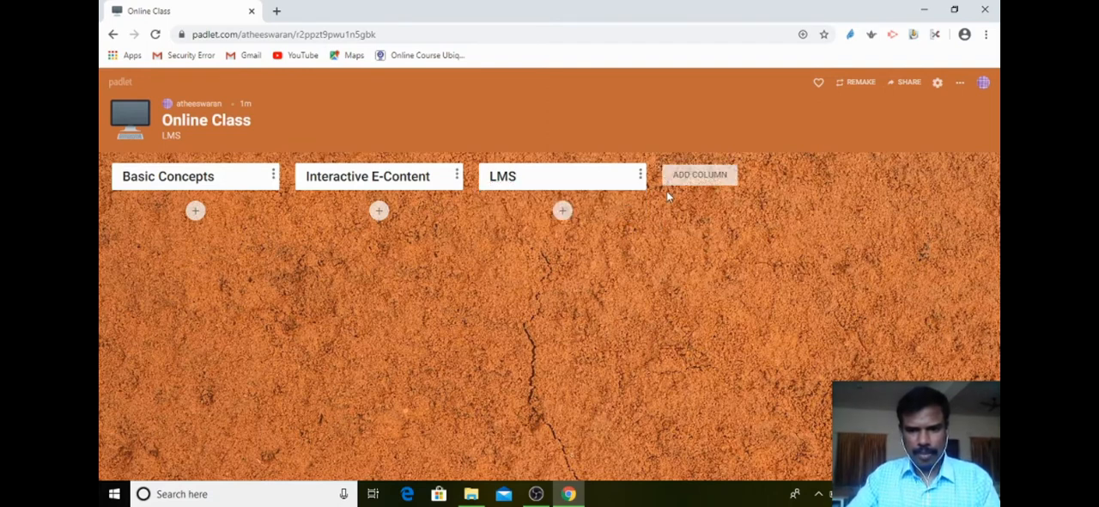
Add a fourth column named "Video E-Content" after LMS and save it.
click(698, 180)
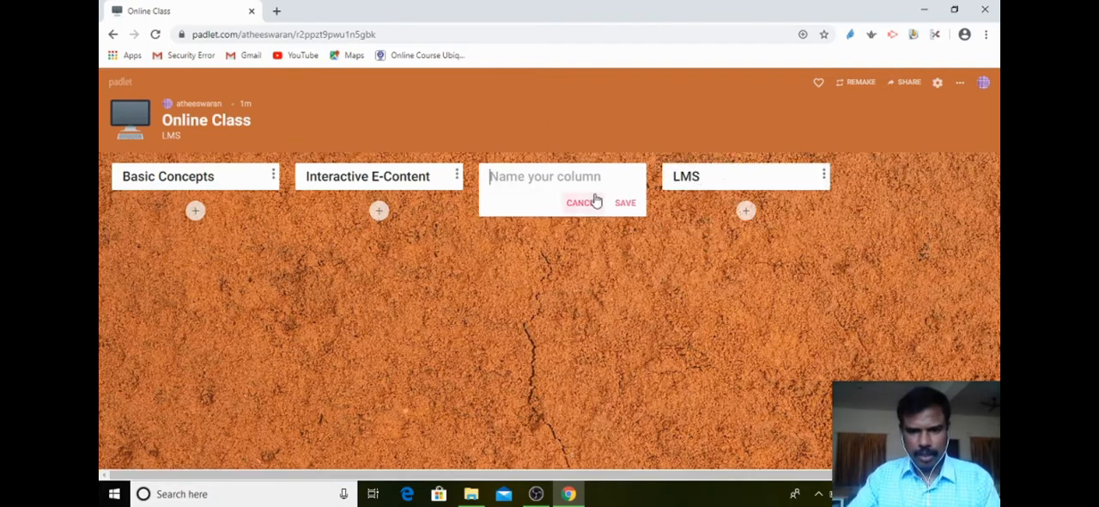
click(589, 199)
click(713, 180)
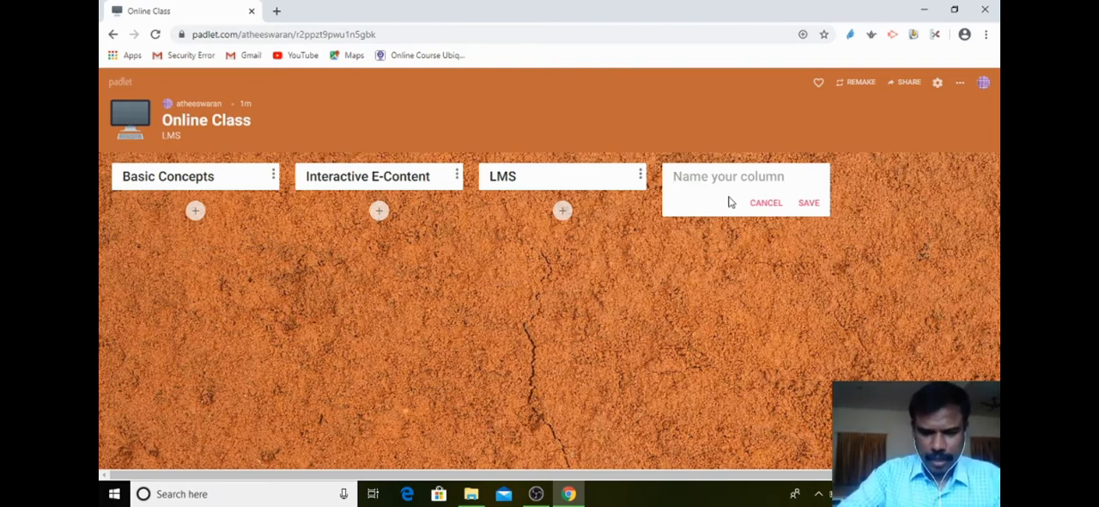
text(Video)
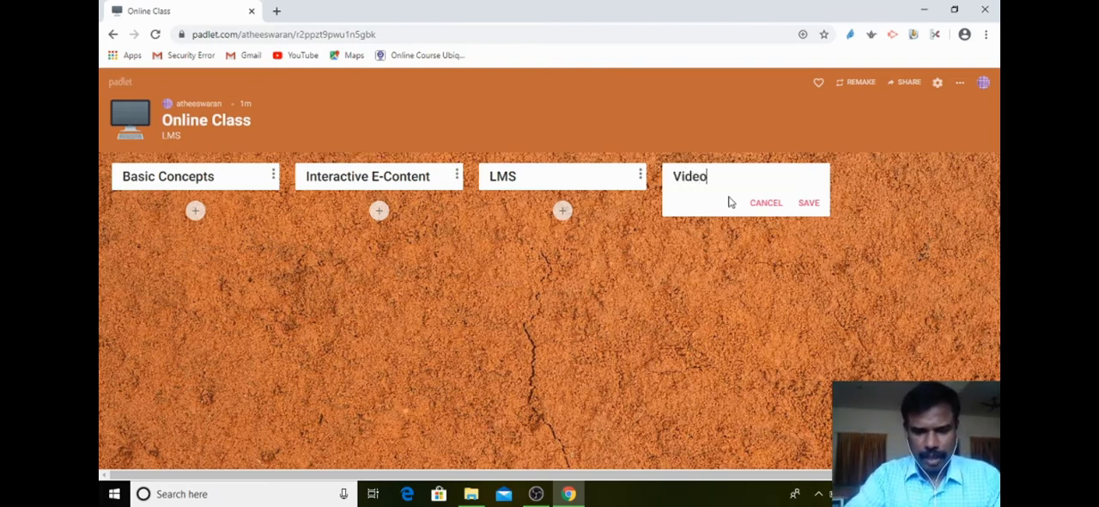
text( R)
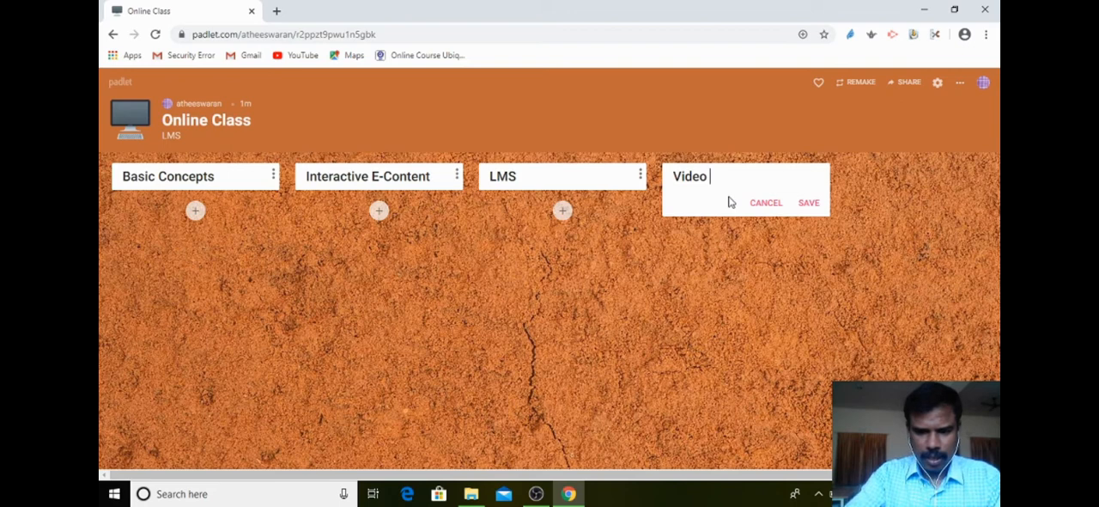
text(E-Contn)
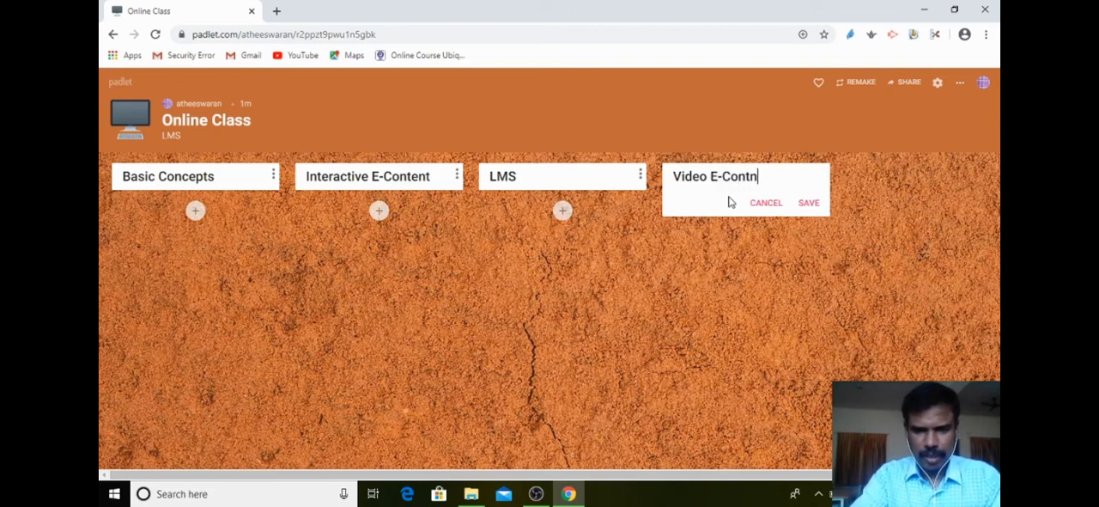
key(BackSpace)
text(tent)
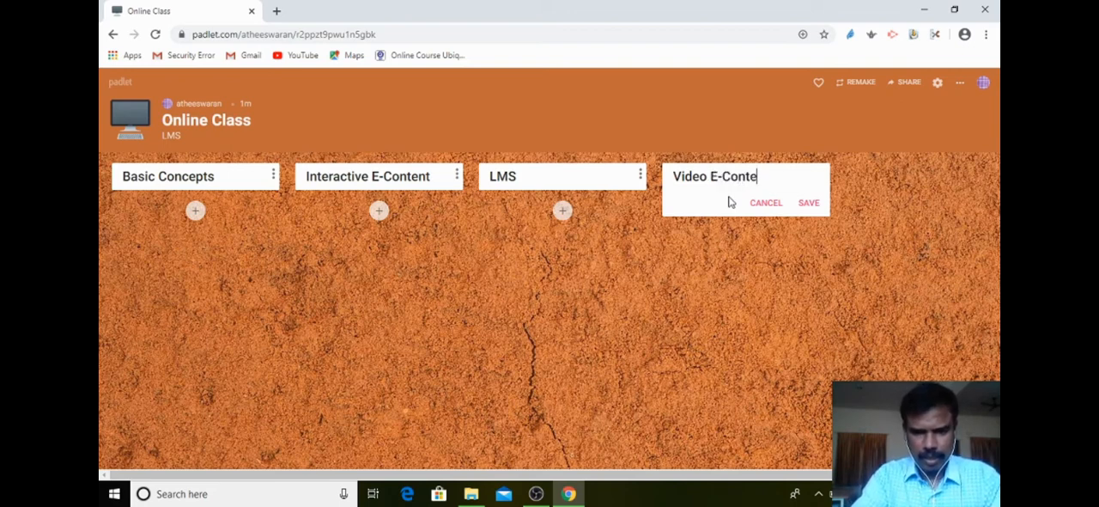
click(807, 203)
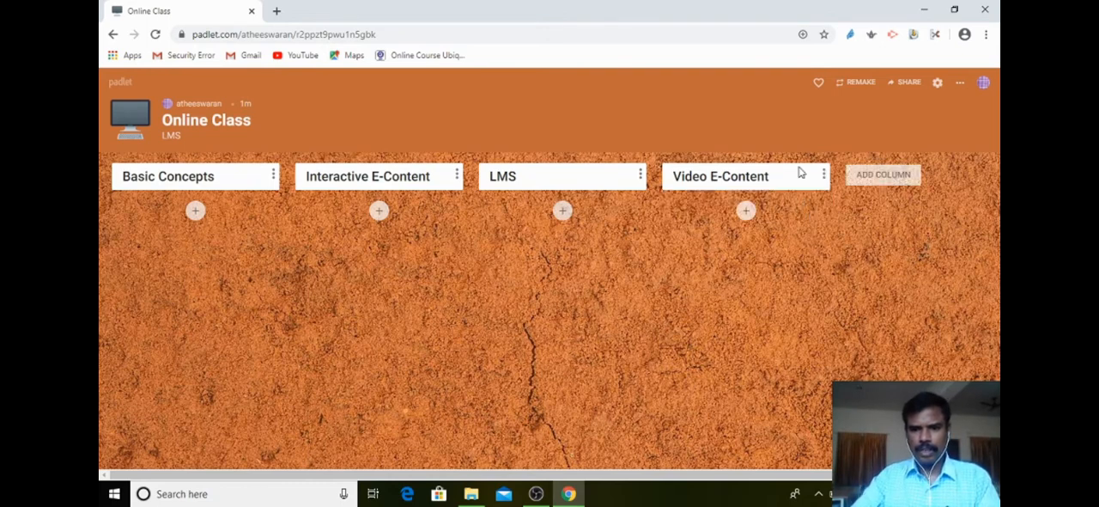
Start a post under Basic Concepts with the title "Images" and the body text "Lincence Free".
click(195, 211)
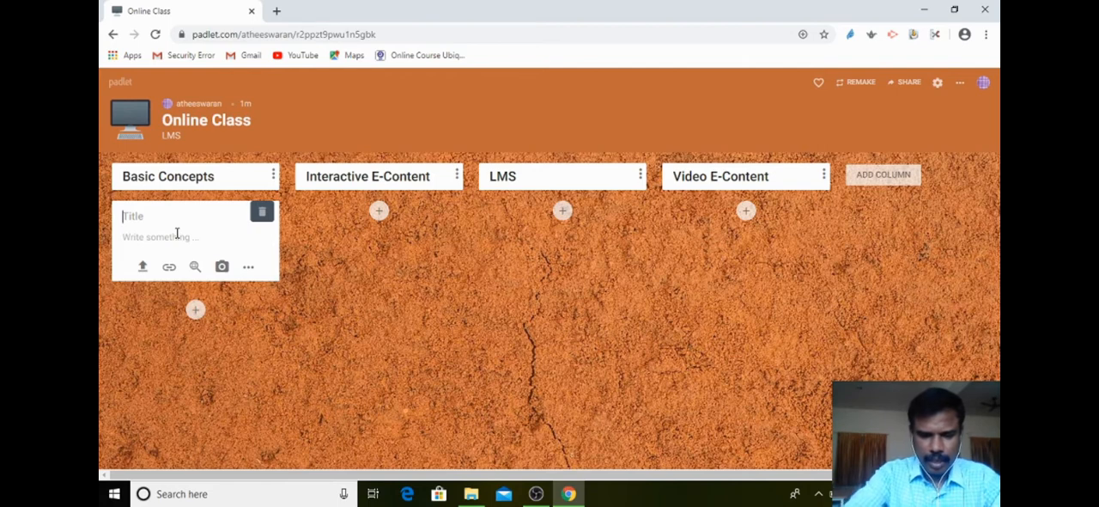
text(Images)
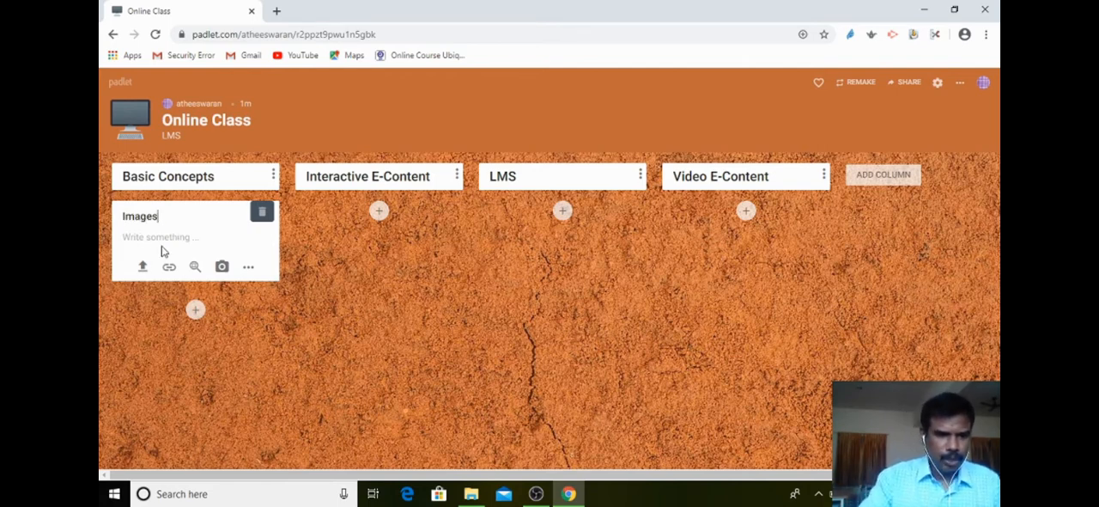
click(158, 239)
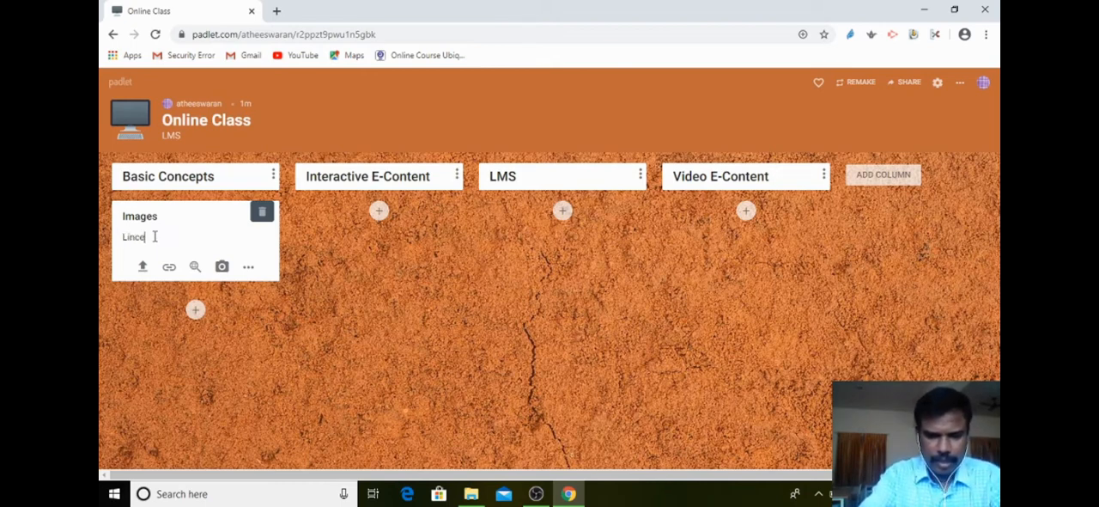
text(Lince)
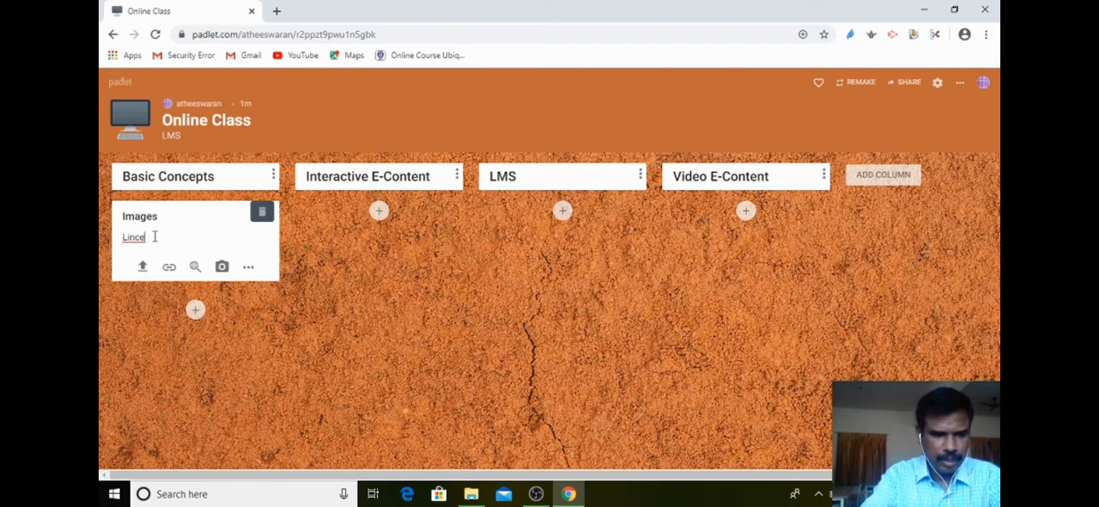
text(nce Free)
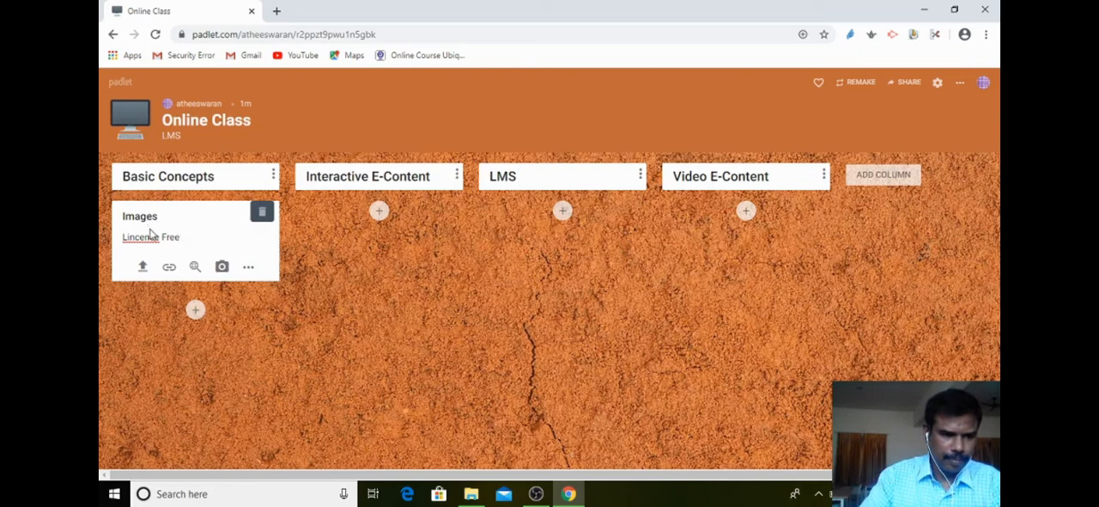
Correct the misspelled first word of the Images post's text to the suggested spelling "Licence".
right_click(143, 230)
click(138, 242)
right_click(139, 240)
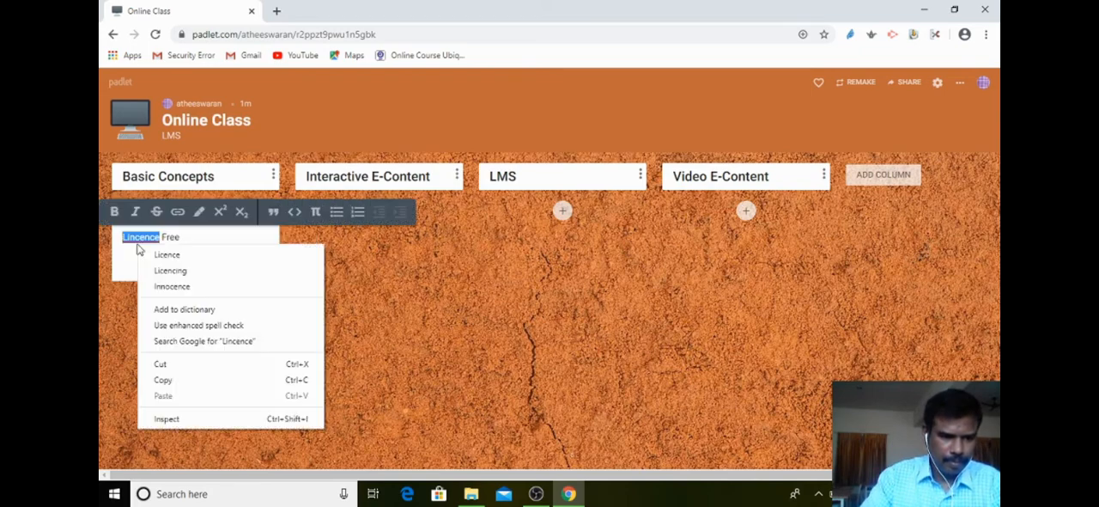
click(158, 253)
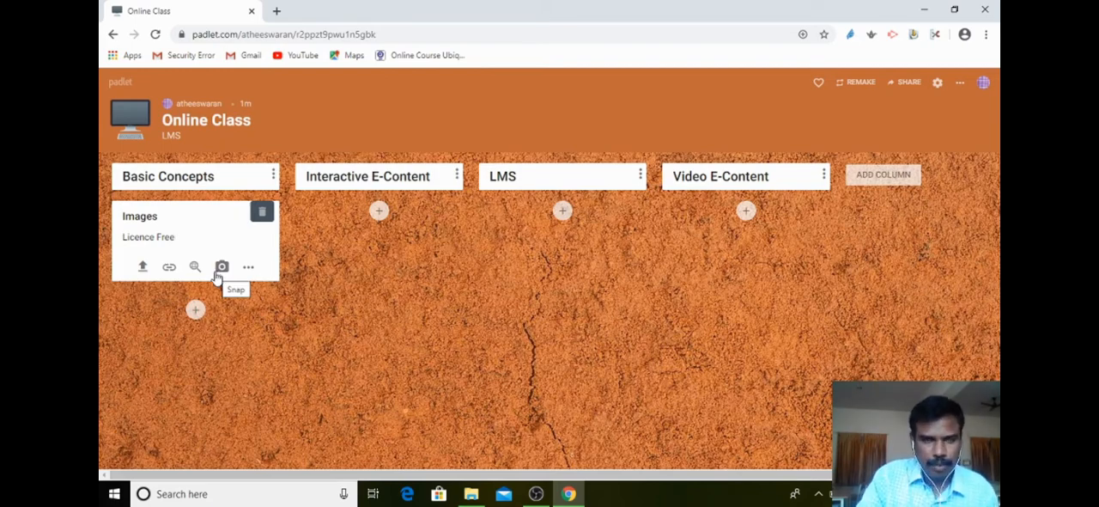
Upload the FIVE DAYS FDP PDF from the computer's Downloads folder as the attachment of the Images post.
click(247, 270)
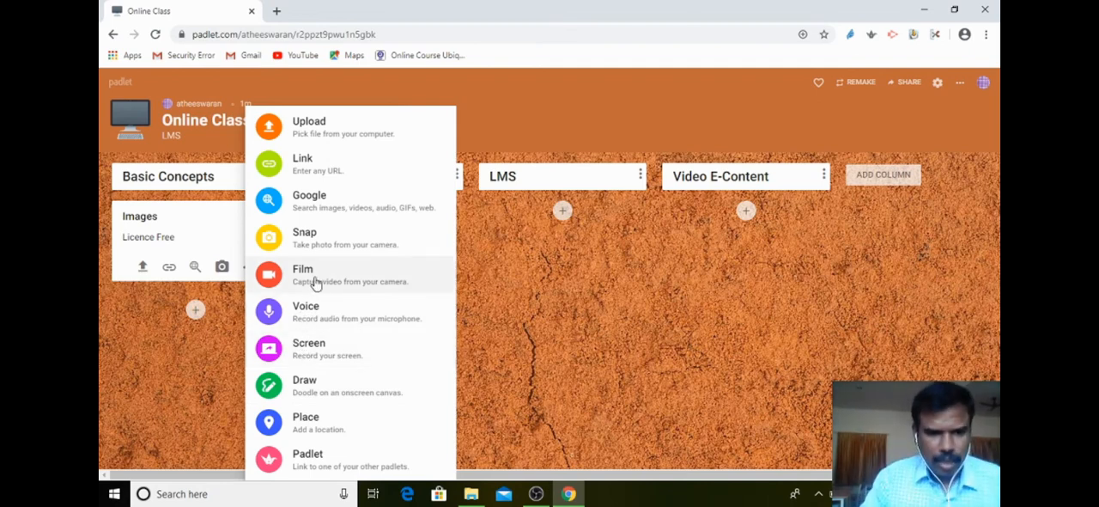
click(309, 126)
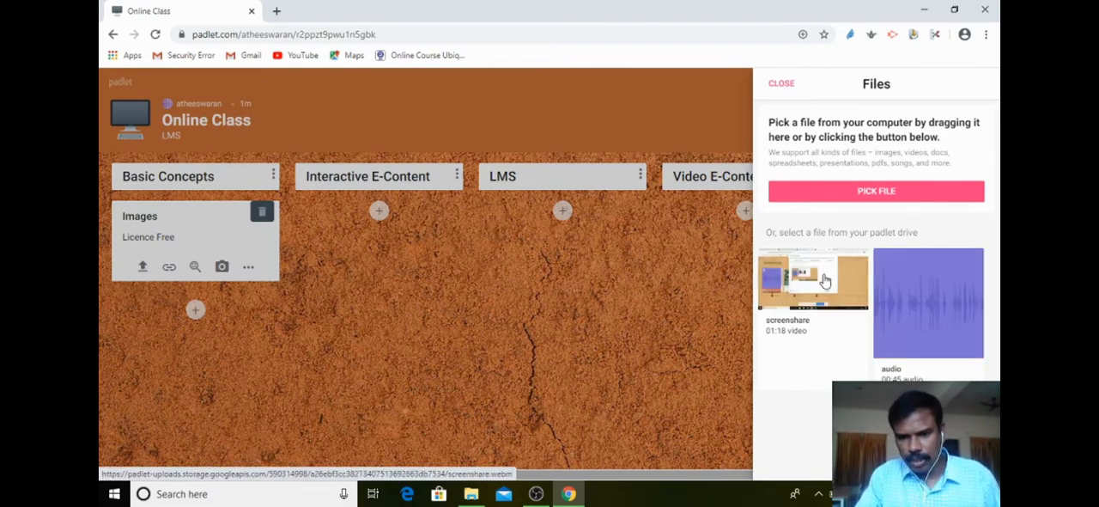
click(868, 192)
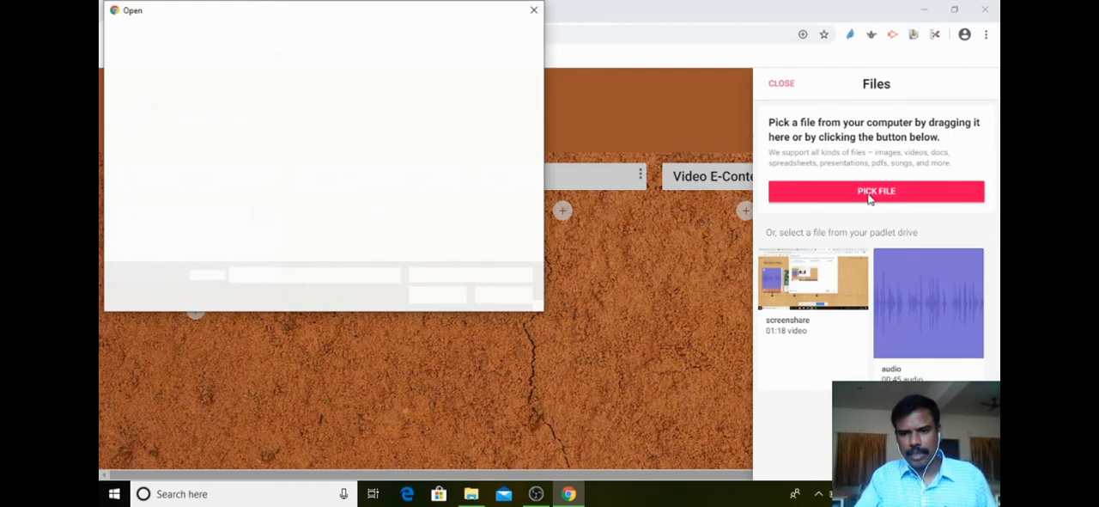
drag(538, 93, 552, 242)
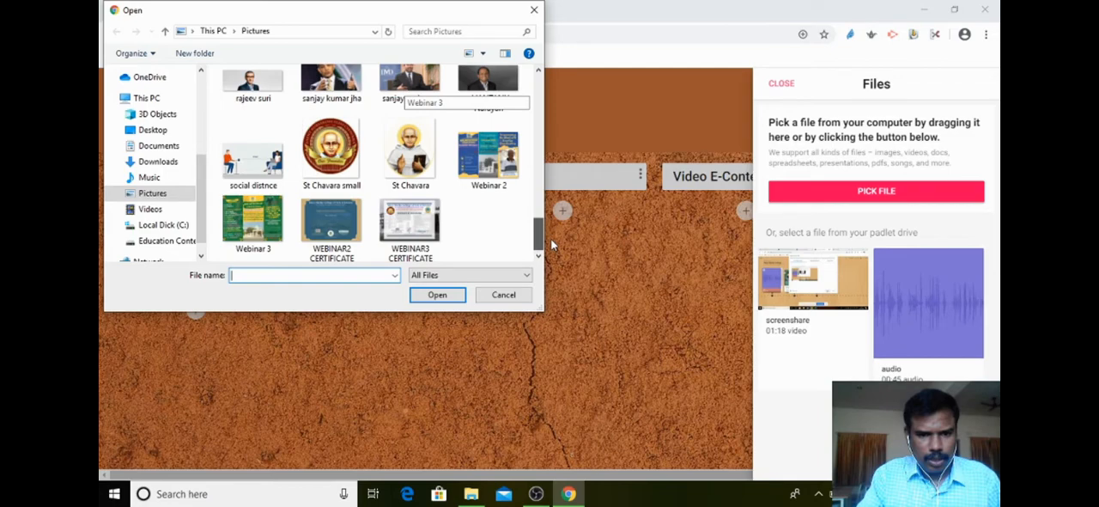
drag(552, 245, 166, 165)
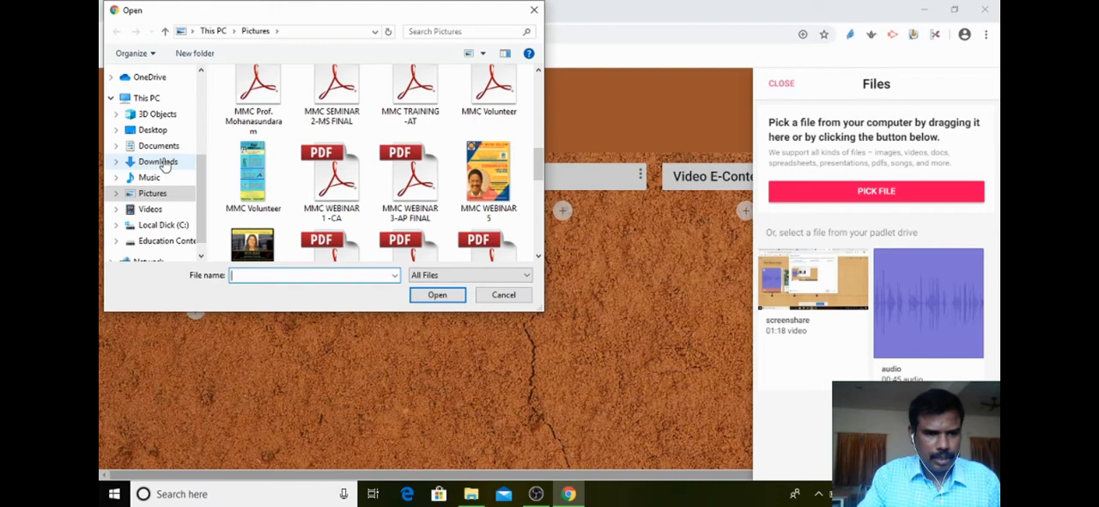
click(158, 162)
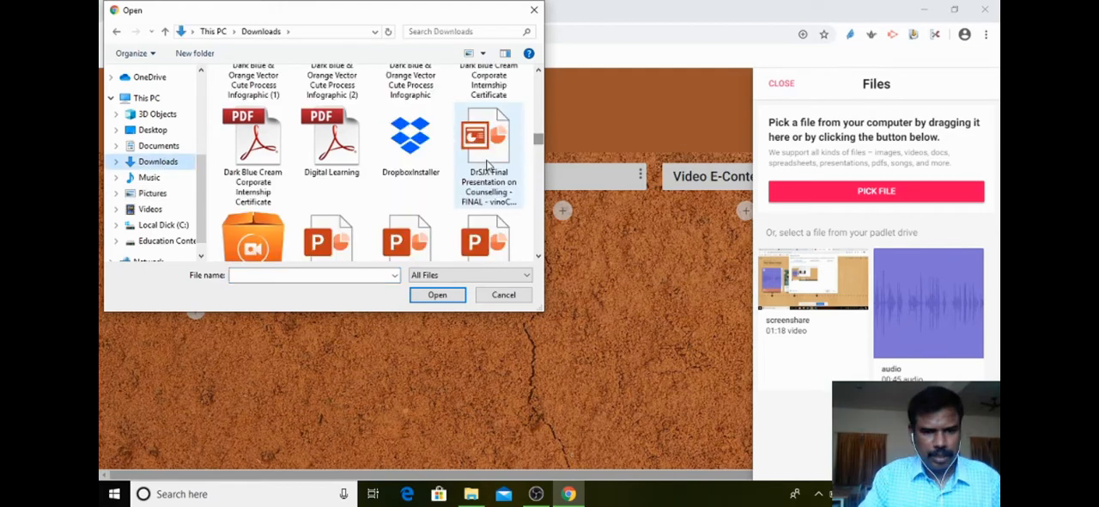
click(486, 159)
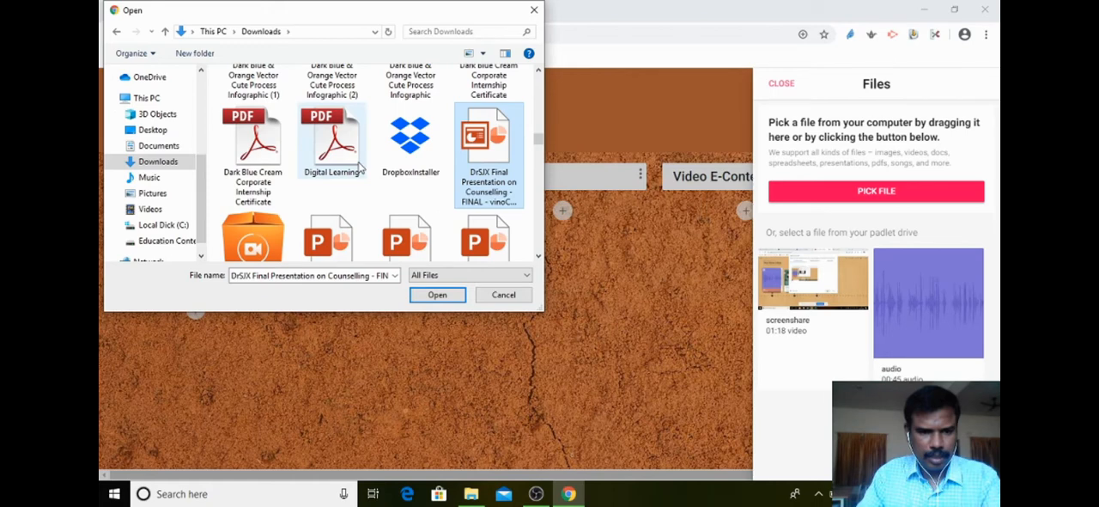
scroll(360, 169, down, 2)
click(489, 204)
click(448, 294)
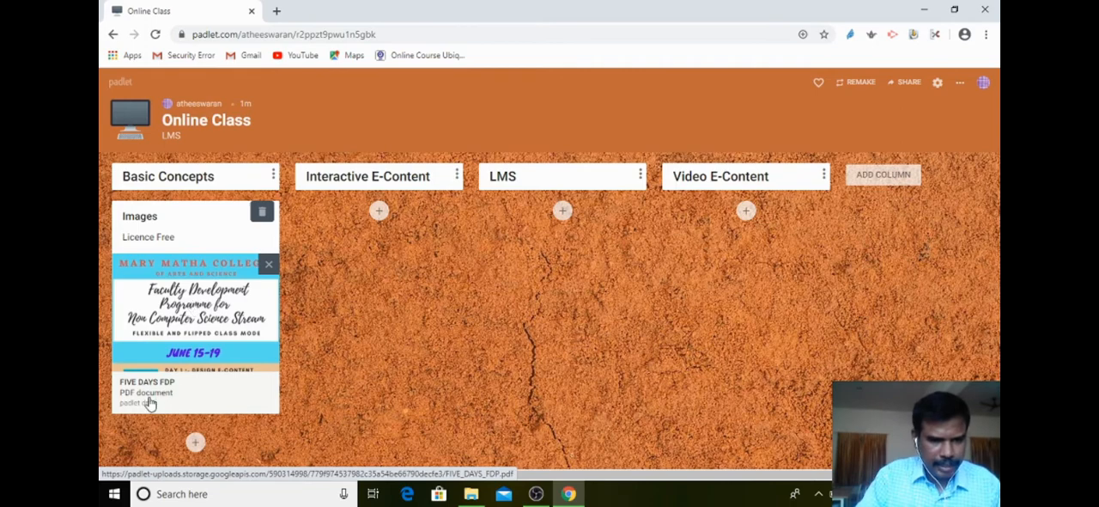
Add a second post under Basic Concepts and upload the FDP QUIZ presentation from the Documents folder to it.
click(195, 443)
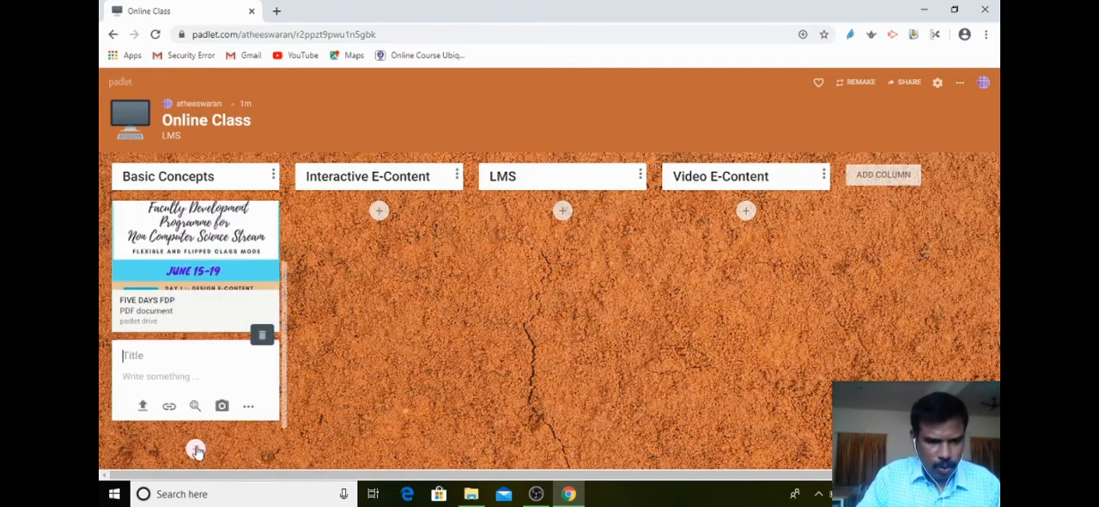
click(248, 406)
click(335, 130)
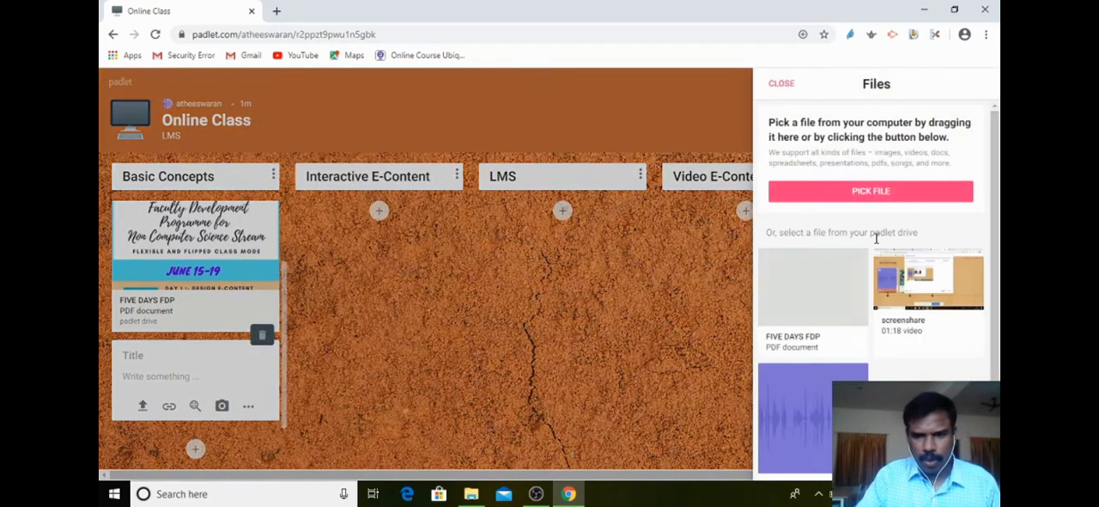
click(876, 196)
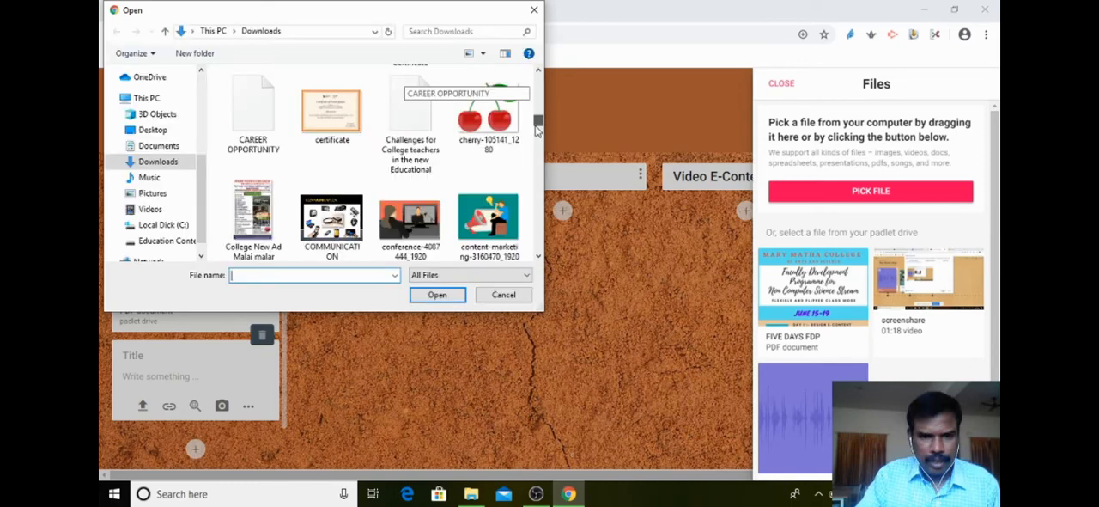
drag(536, 127, 528, 77)
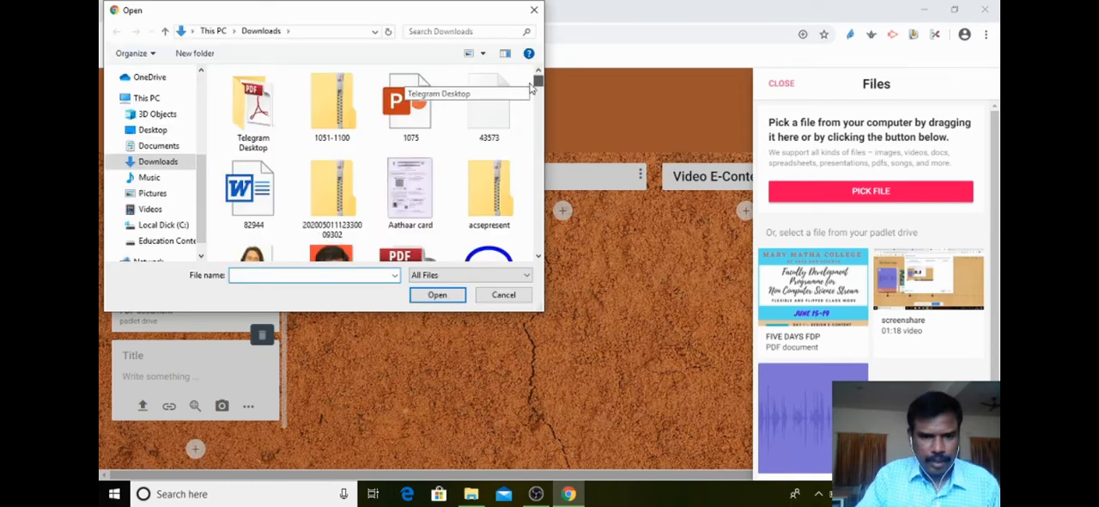
drag(536, 81, 535, 147)
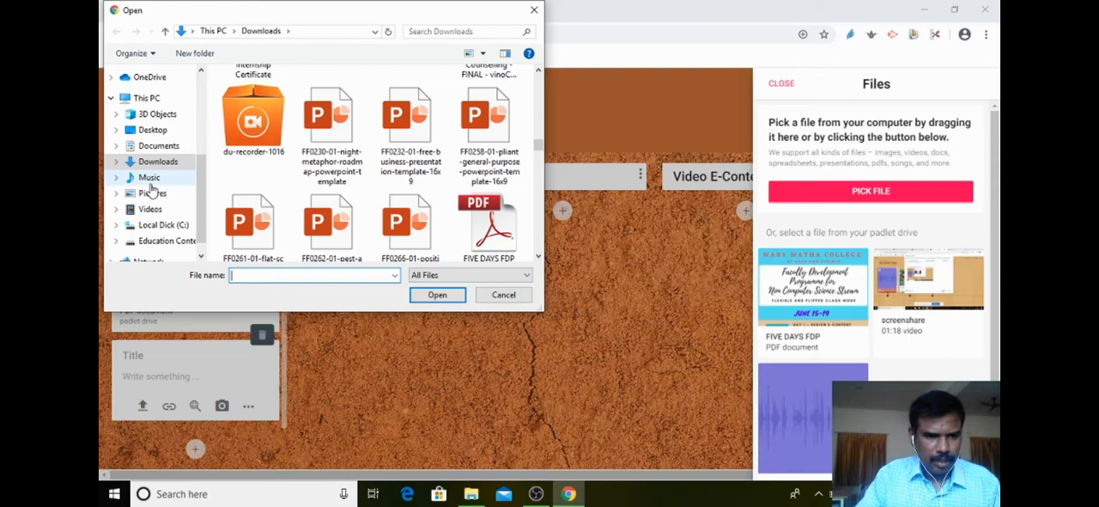
click(158, 146)
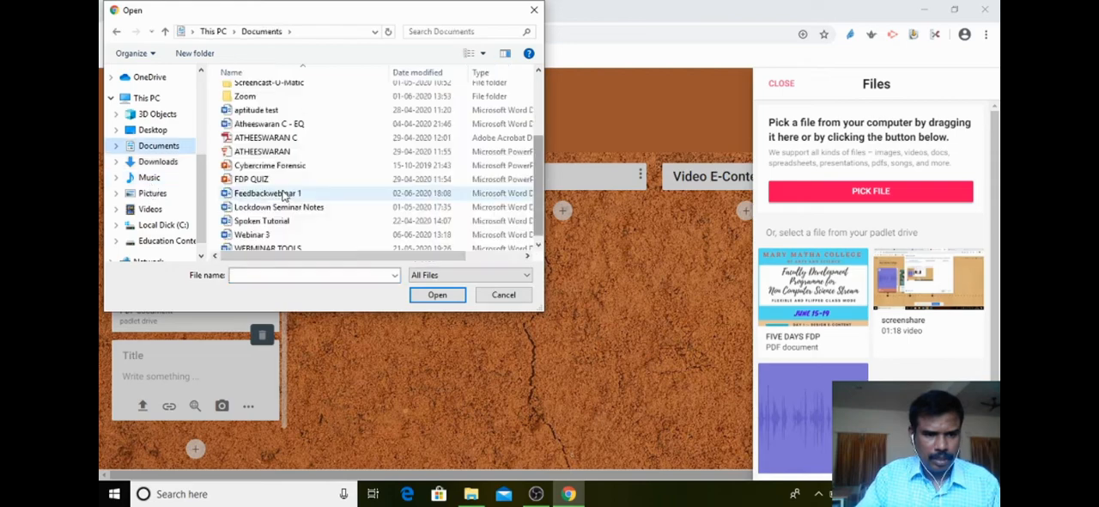
double_click(254, 180)
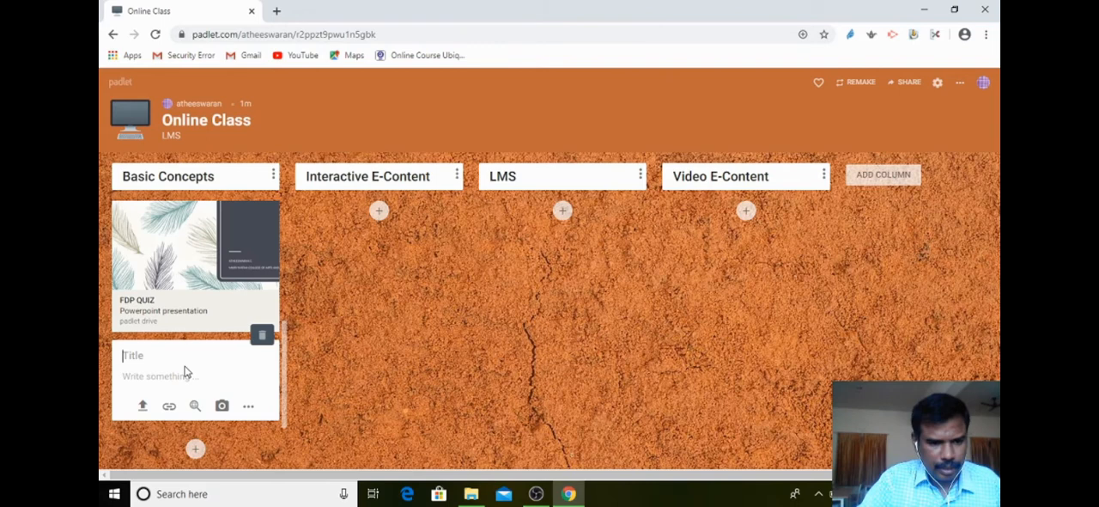
Start attaching a link to a new post under Basic Concepts and search YouTube for "online lms" in a new browser tab.
click(169, 405)
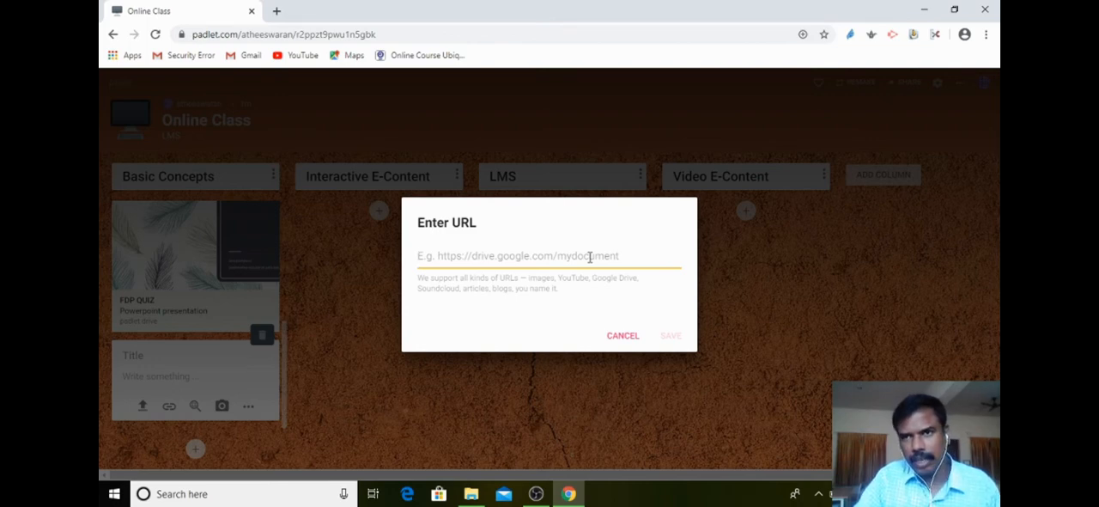
click(277, 12)
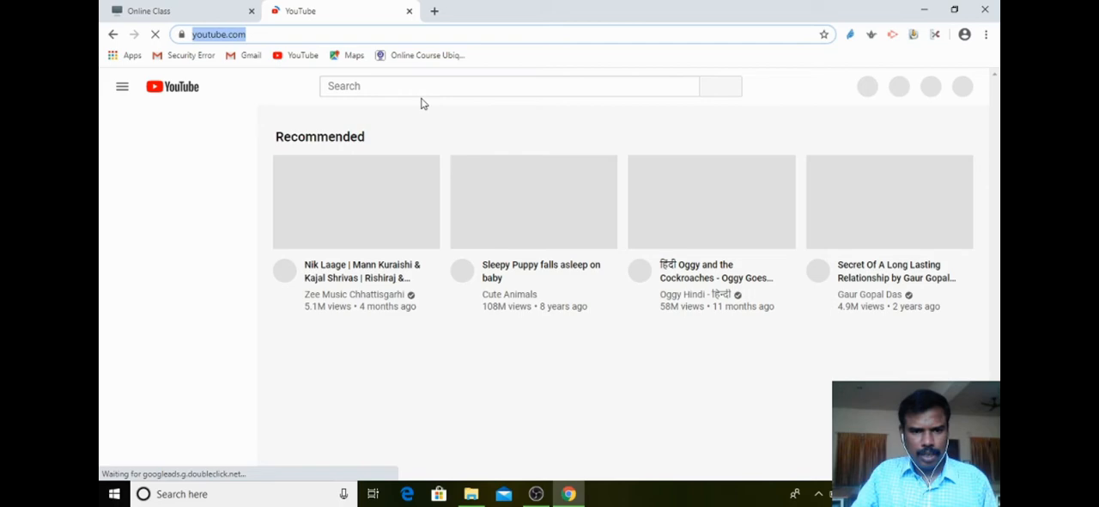
click(412, 86)
text(online)
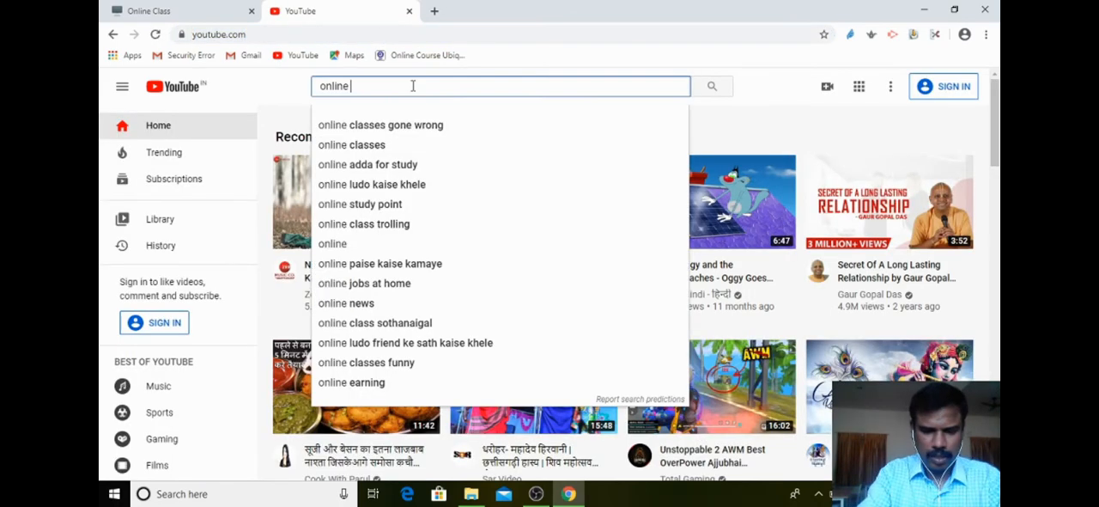
text( lms)
key(Return)
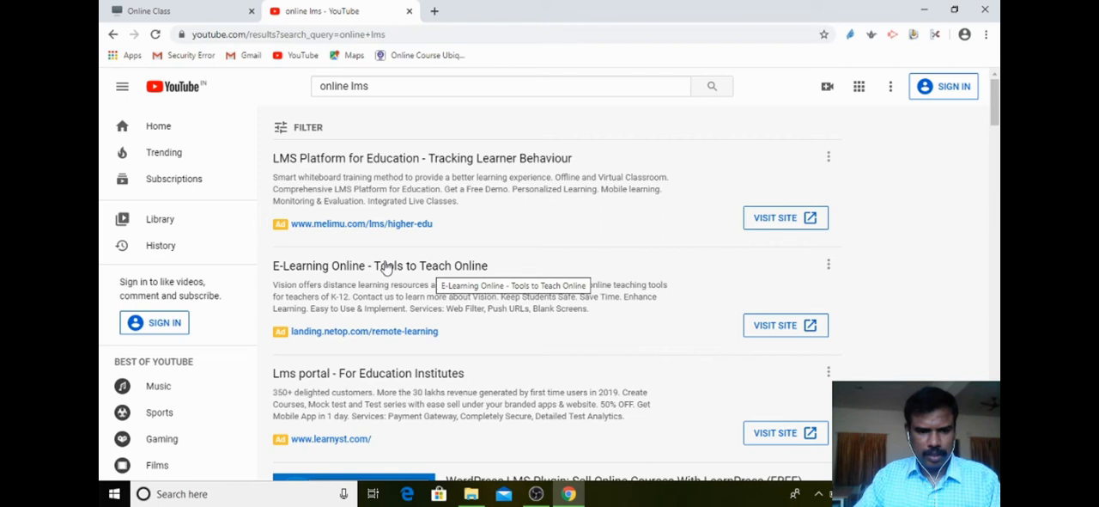
click(386, 268)
click(349, 38)
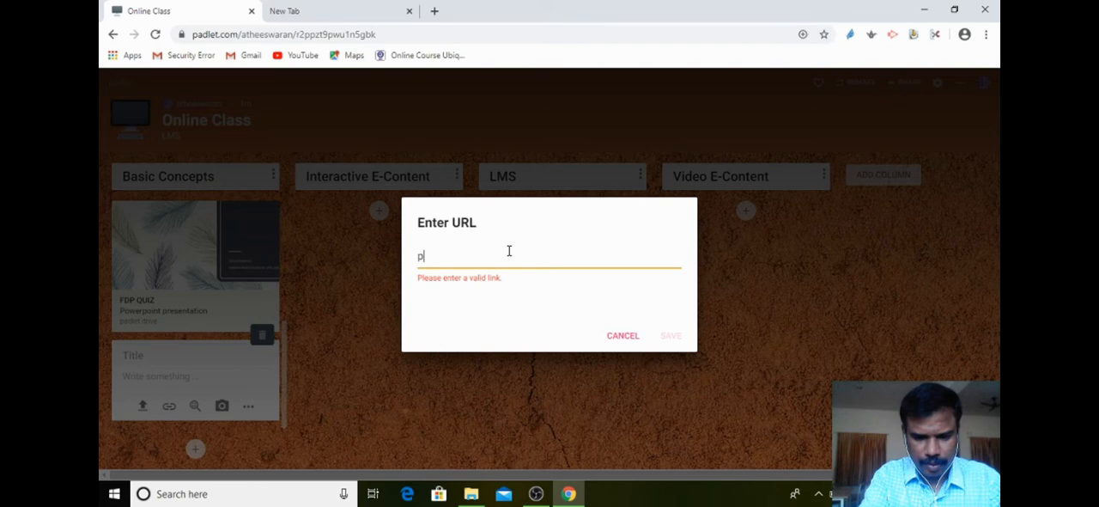
text(ixabay.)
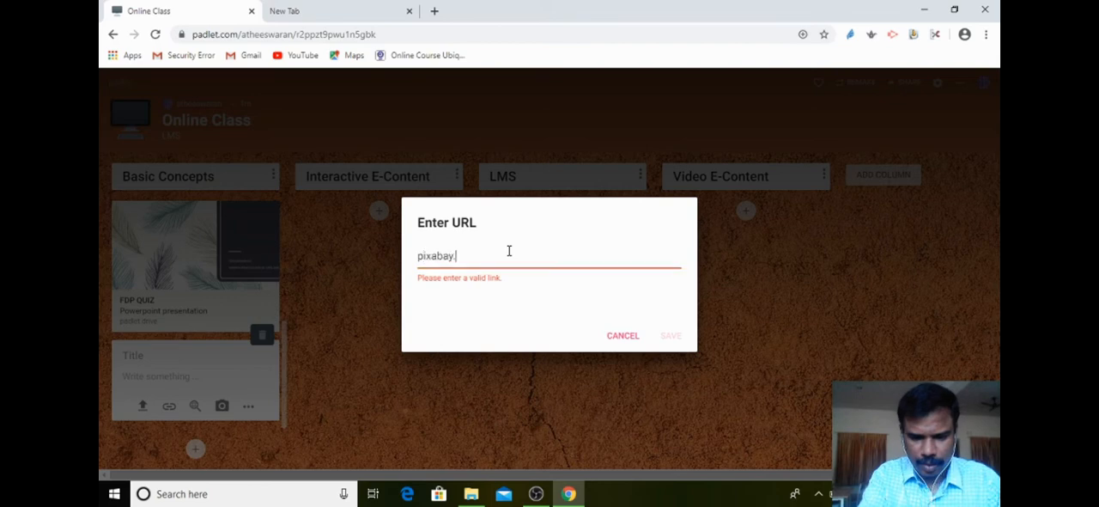
text(com)
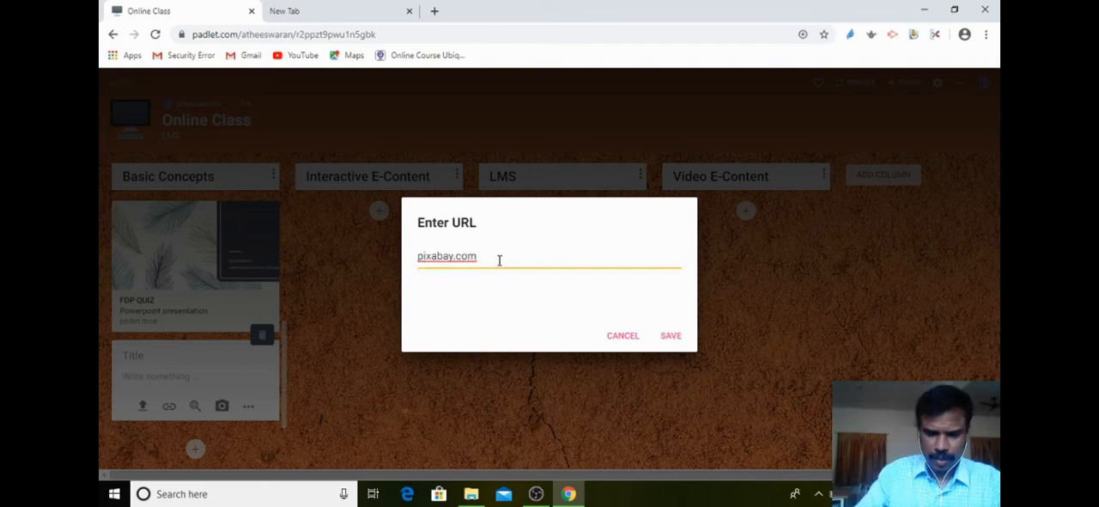
key(Home)
text(http)
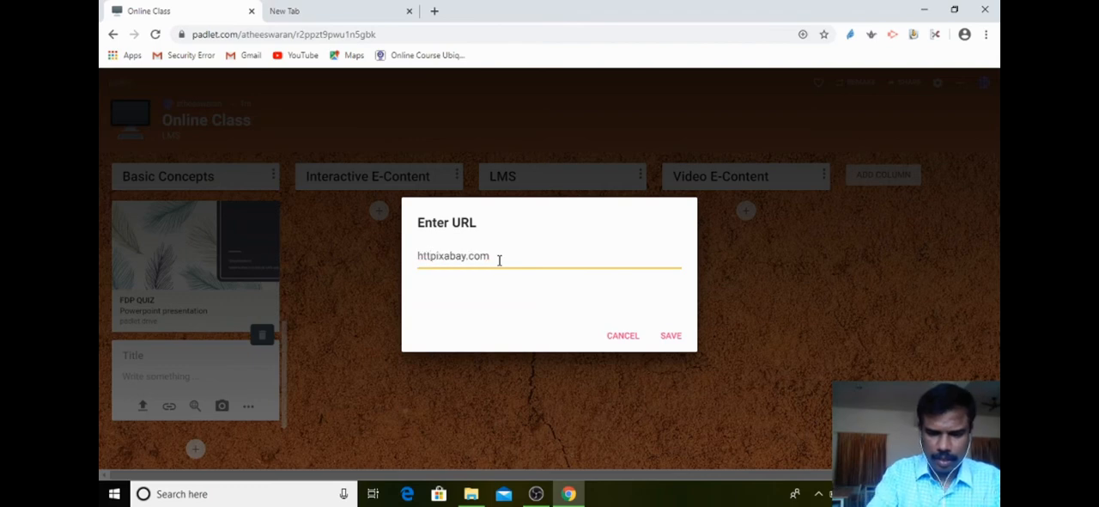
text(//ww)
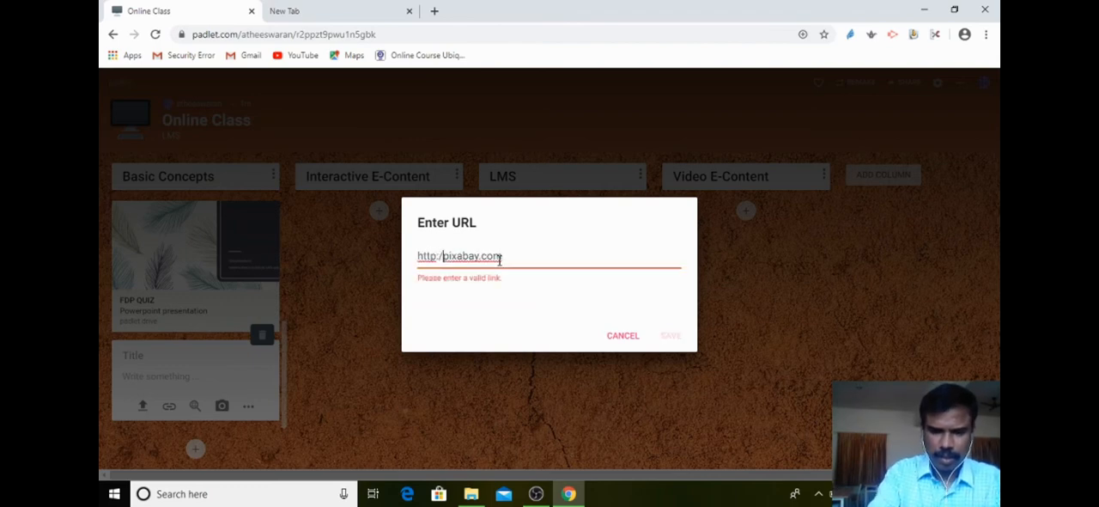
text(w.)
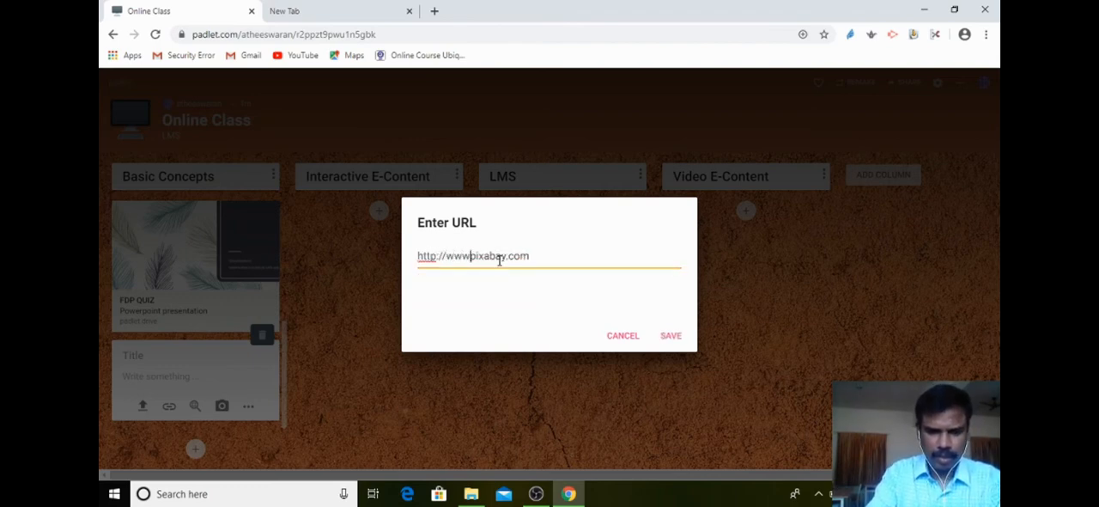
click(669, 338)
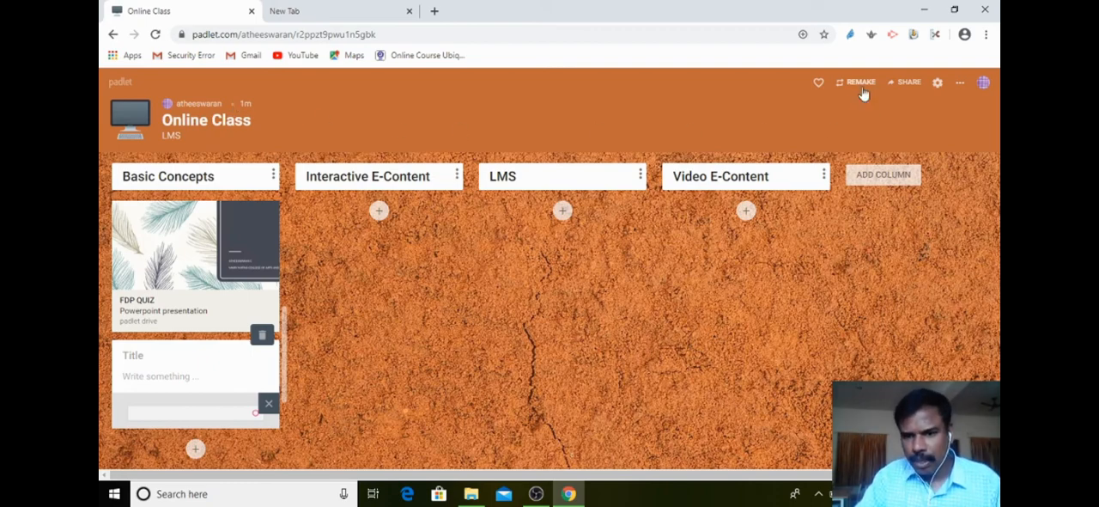
Open the padlet's sharing options and look through the privacy, link, social sharing and export choices.
click(910, 85)
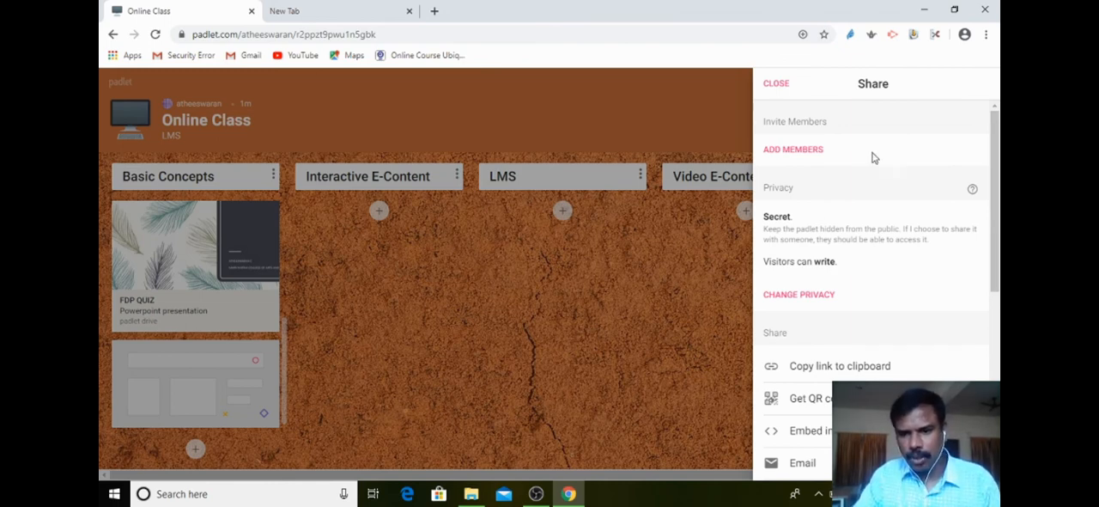
scroll(836, 290, down, 2)
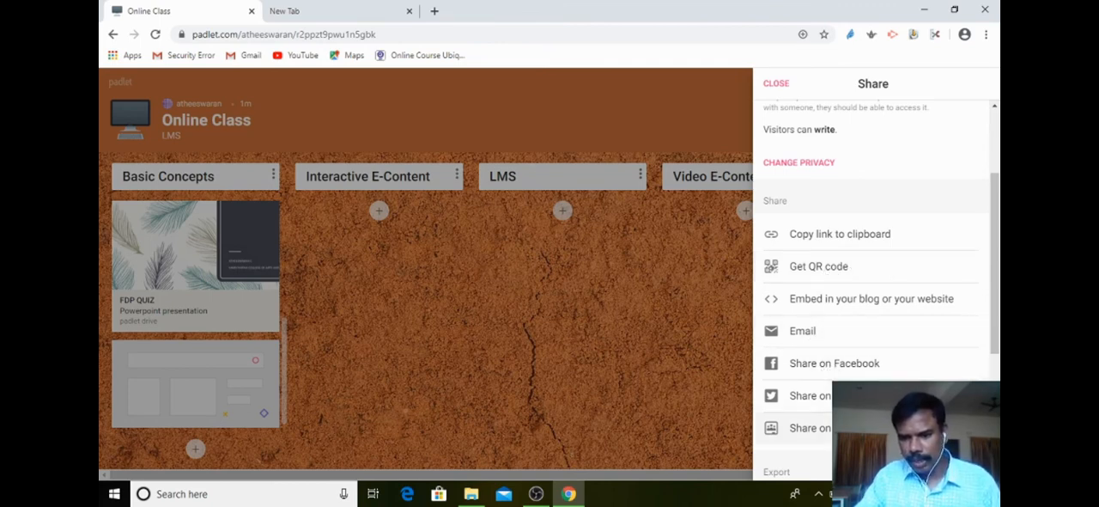
scroll(974, 360, down, 2)
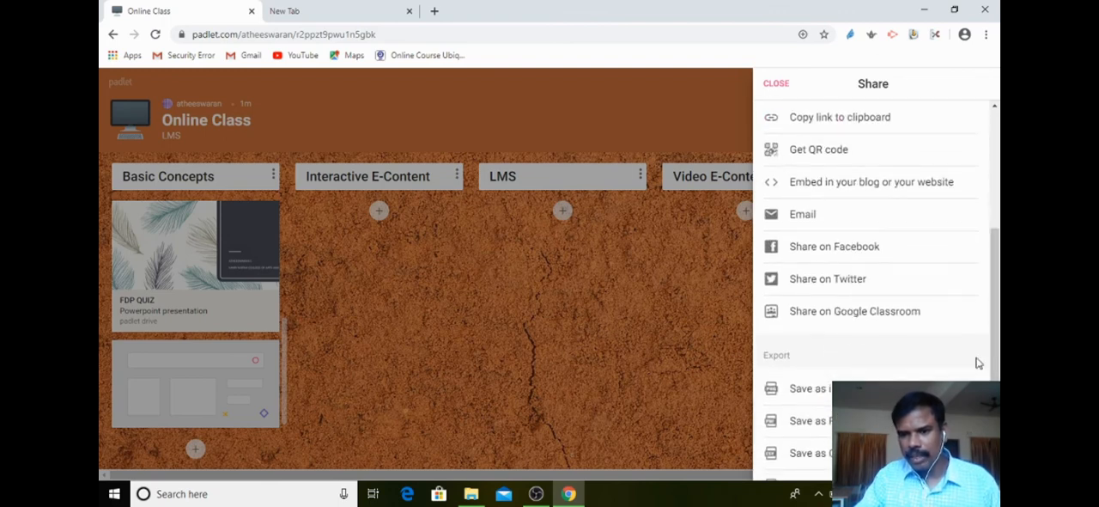